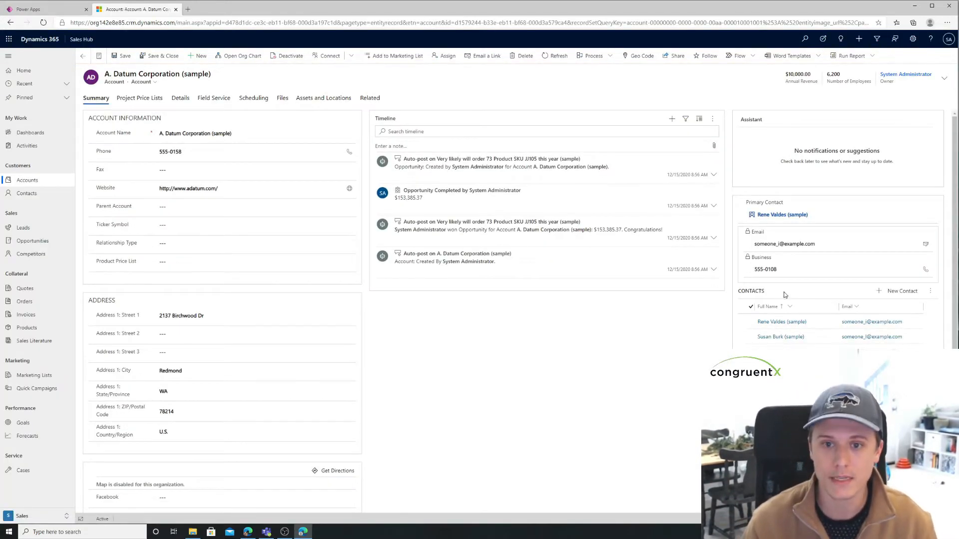
Step: Switch to Power Apps and start a new quick create form for the Account table in the Form Type Demo solution
{"action": "left_click", "coordinate": [887, 296]}
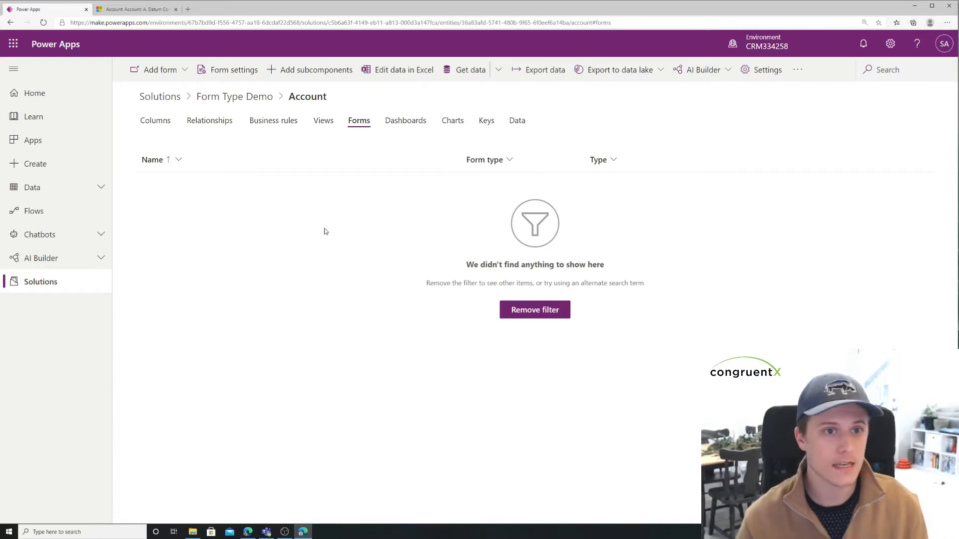
{"action": "left_click", "coordinate": [178, 69]}
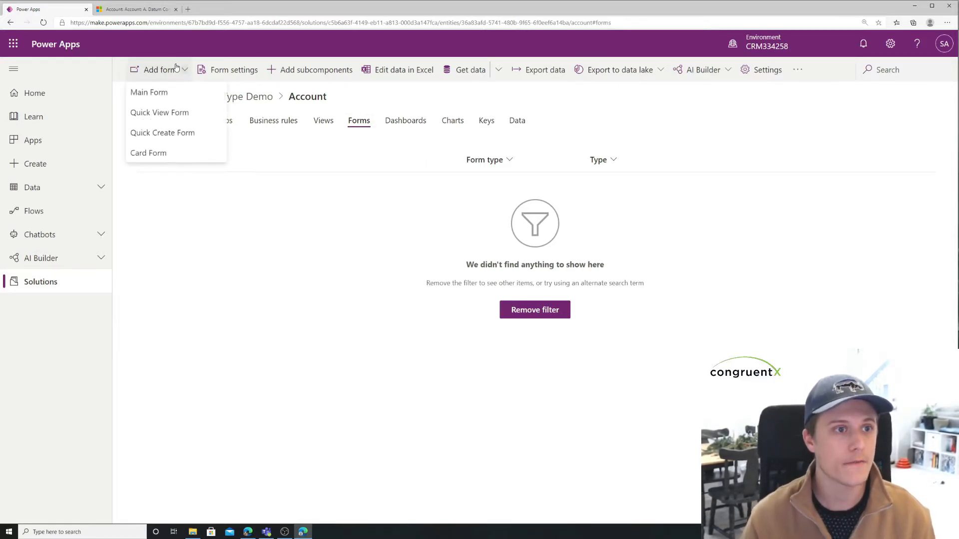
{"action": "left_click", "coordinate": [181, 133]}
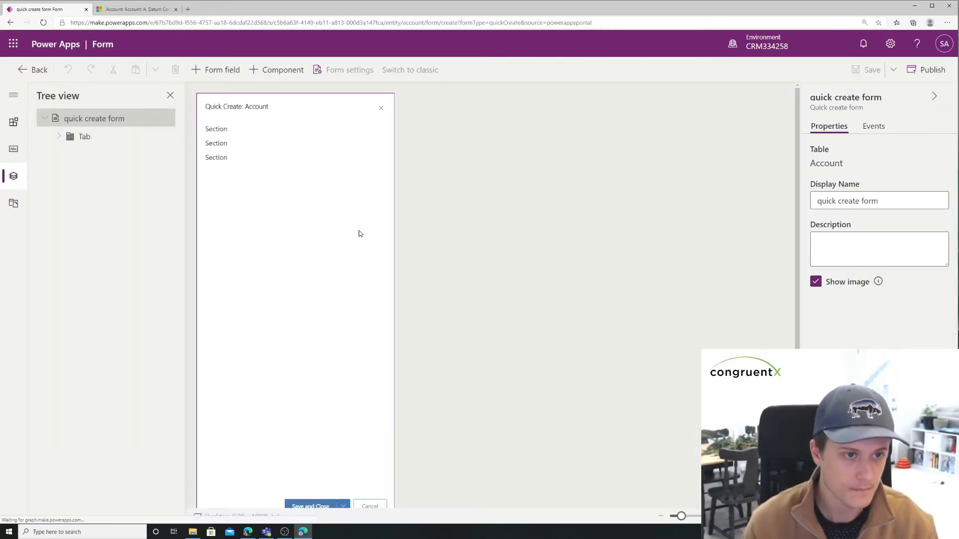
Step: Hide the second and third sections of the quick create form
{"action": "left_click", "coordinate": [236, 134]}
{"action": "left_click", "coordinate": [242, 146]}
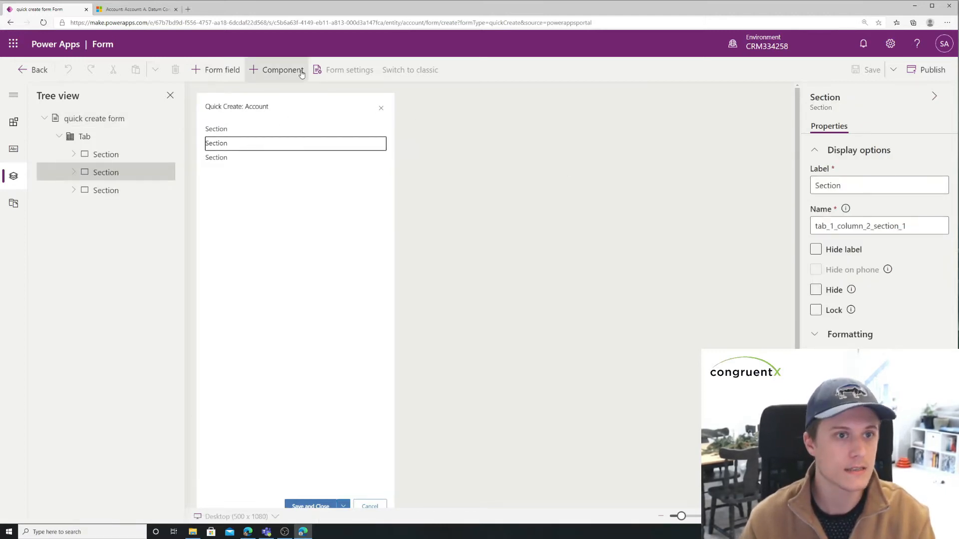
{"action": "left_click", "coordinate": [815, 290]}
{"action": "left_click", "coordinate": [302, 149]}
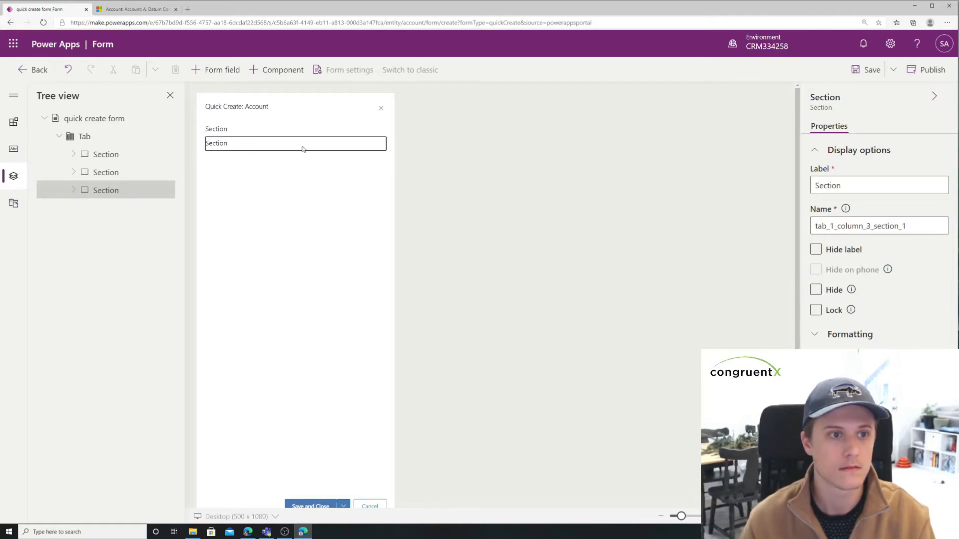
{"action": "left_click", "coordinate": [816, 291]}
Step: Find the Account Name column by searching for "name" and add it to the form's first section
{"action": "left_click", "coordinate": [247, 131]}
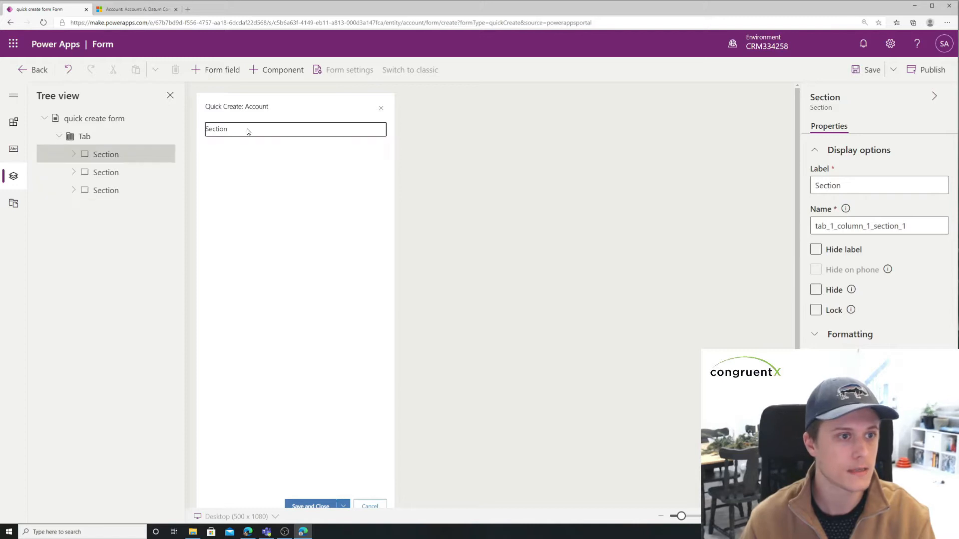
{"action": "left_click", "coordinate": [74, 155]}
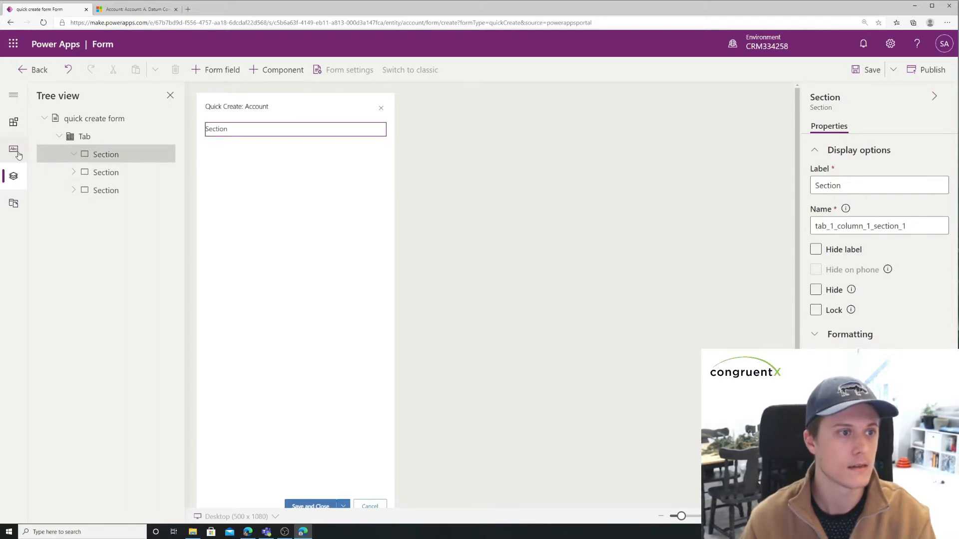
{"action": "left_click", "coordinate": [15, 129]}
{"action": "left_click", "coordinate": [14, 153]}
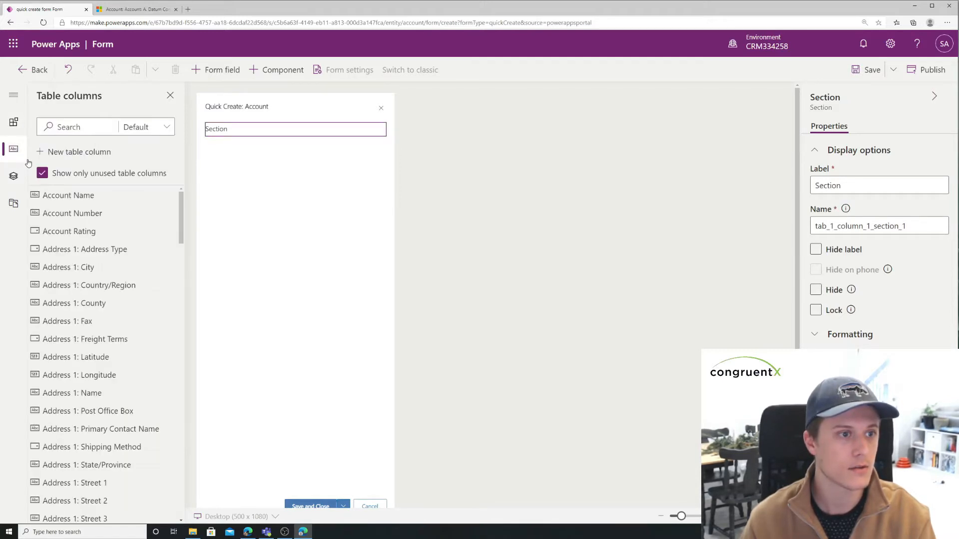
{"action": "left_click_drag", "start_coordinate": [180, 214], "coordinate": [181, 234]}
{"action": "left_click", "coordinate": [96, 129]}
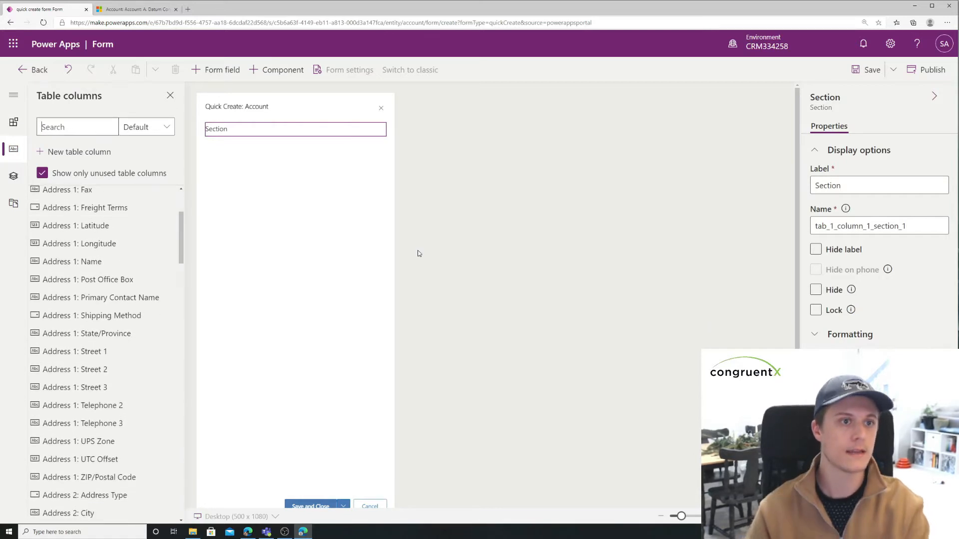
{"action": "type", "text": "name"}
{"action": "left_click", "coordinate": [97, 195]}
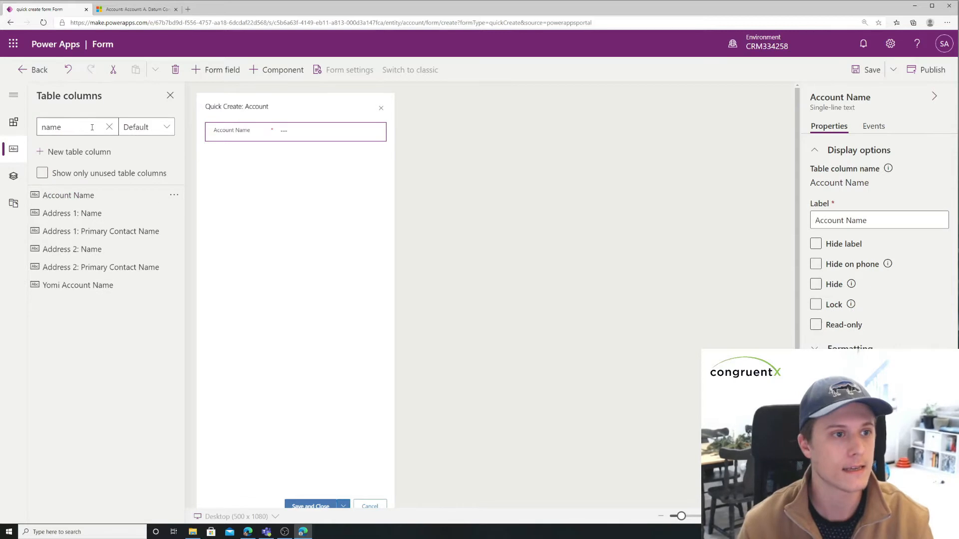
Step: Add the Address 1: City and Address 1: State/Province columns below Account Name
{"action": "left_click", "coordinate": [108, 127]}
{"action": "type", "text": "city"}
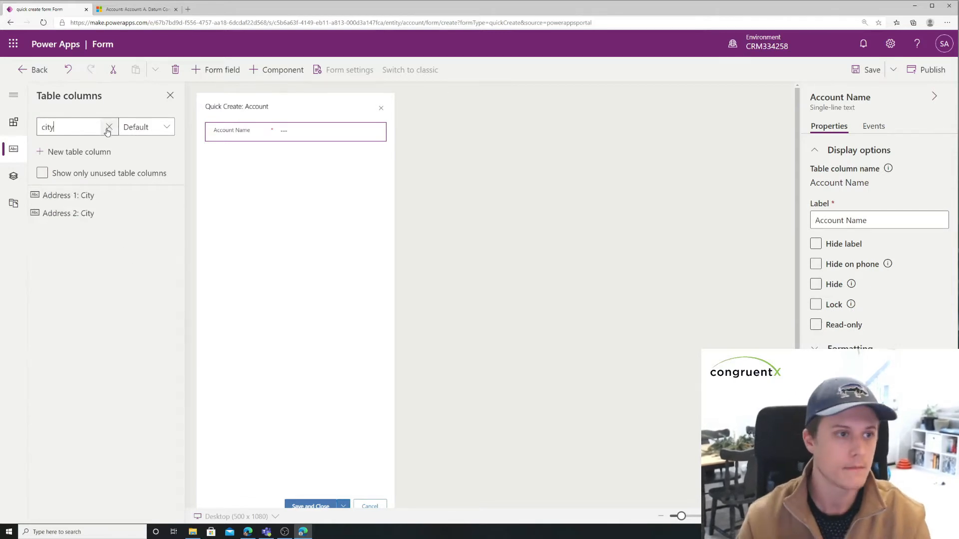
{"action": "left_click", "coordinate": [117, 195]}
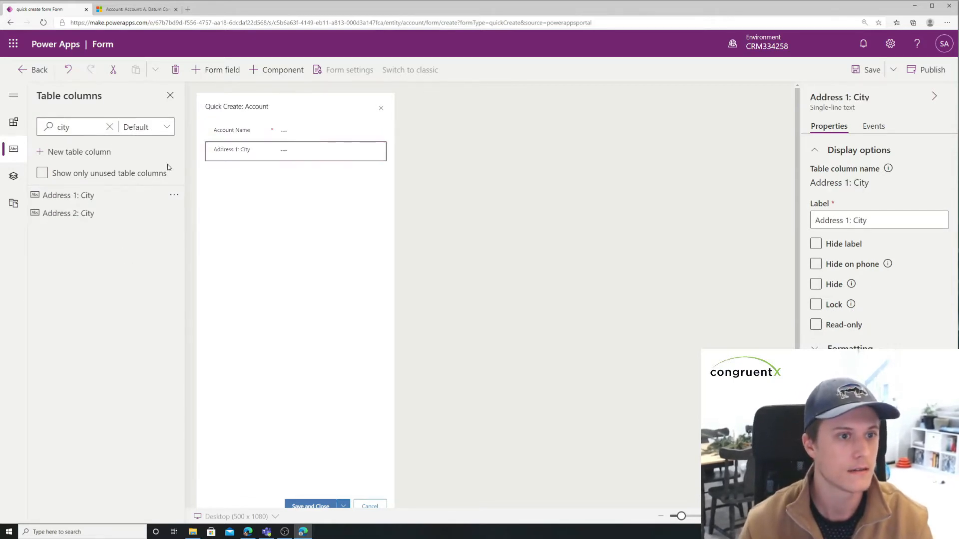
{"action": "left_click", "coordinate": [106, 128]}
{"action": "type", "text": "state"}
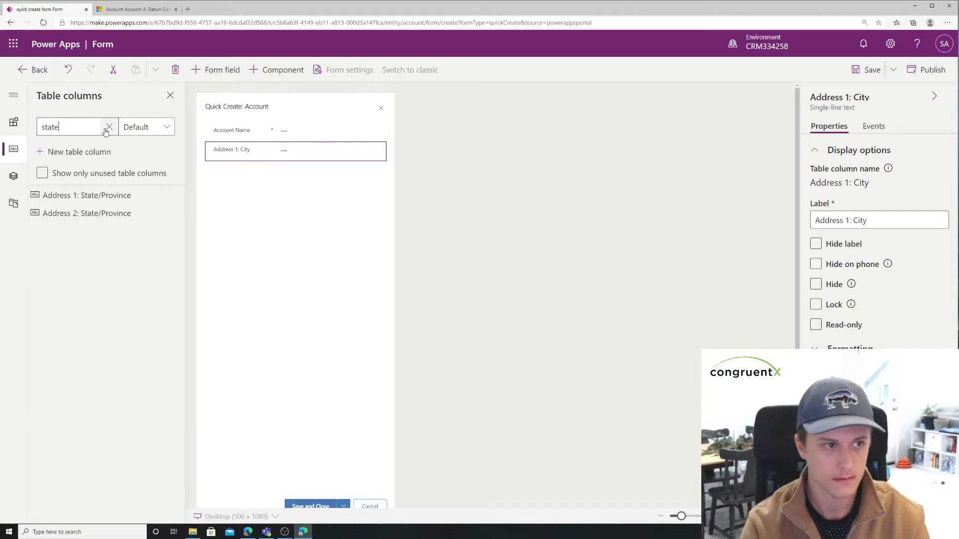
{"action": "left_click", "coordinate": [140, 194]}
Step: Add the Website column to the form and place it directly below Account Name
{"action": "left_click", "coordinate": [109, 127]}
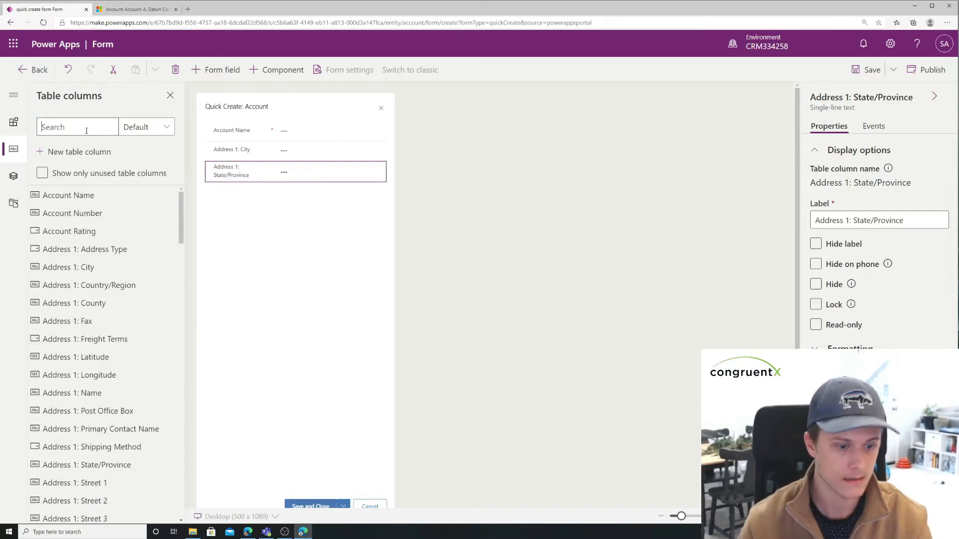
{"action": "type", "text": "web"}
{"action": "left_click", "coordinate": [113, 195]}
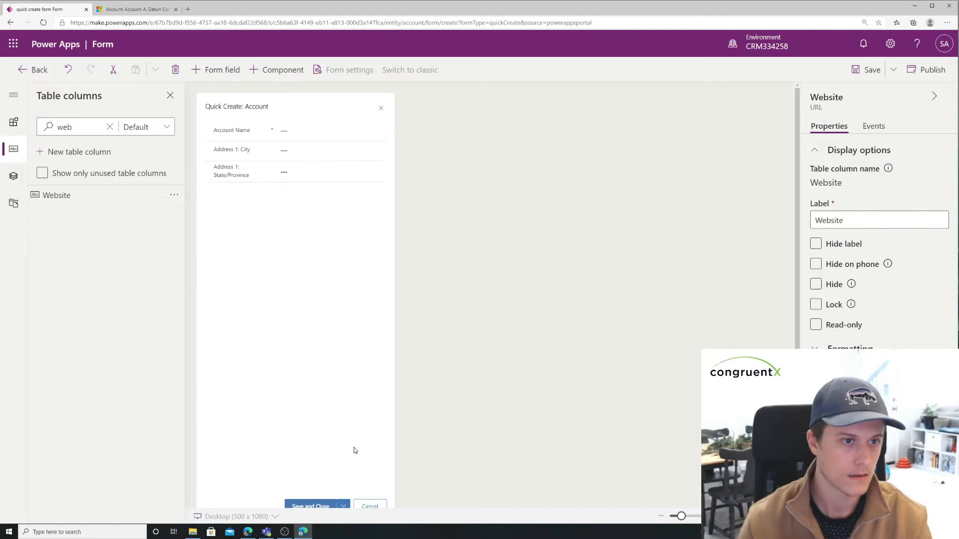
{"action": "left_click", "coordinate": [247, 152]}
{"action": "left_click_drag", "start_coordinate": [247, 153], "coordinate": [247, 154]}
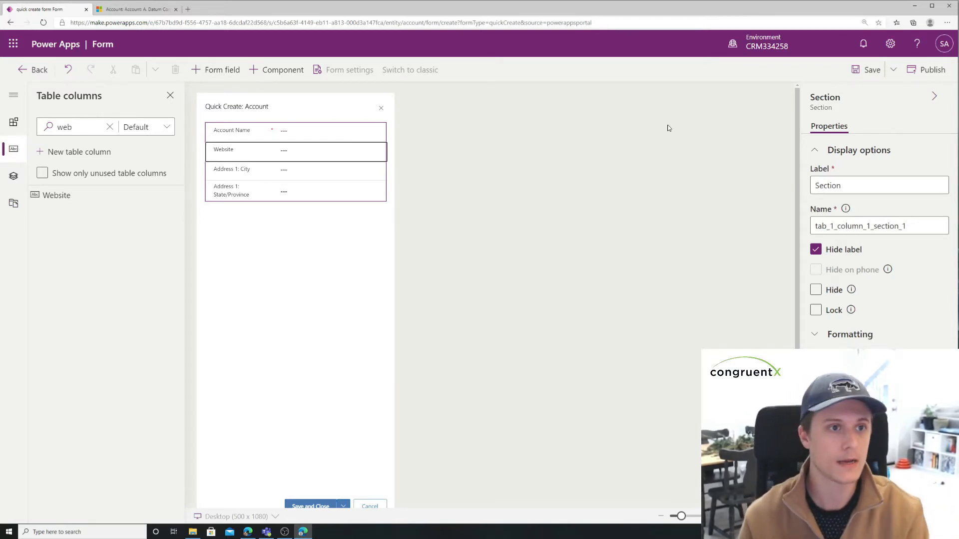
Step: Switch to Dynamics 365 Sales Hub, open the quick create form for a new account to view its fields, and close it
{"action": "key", "text": "ctrl+Tab"}
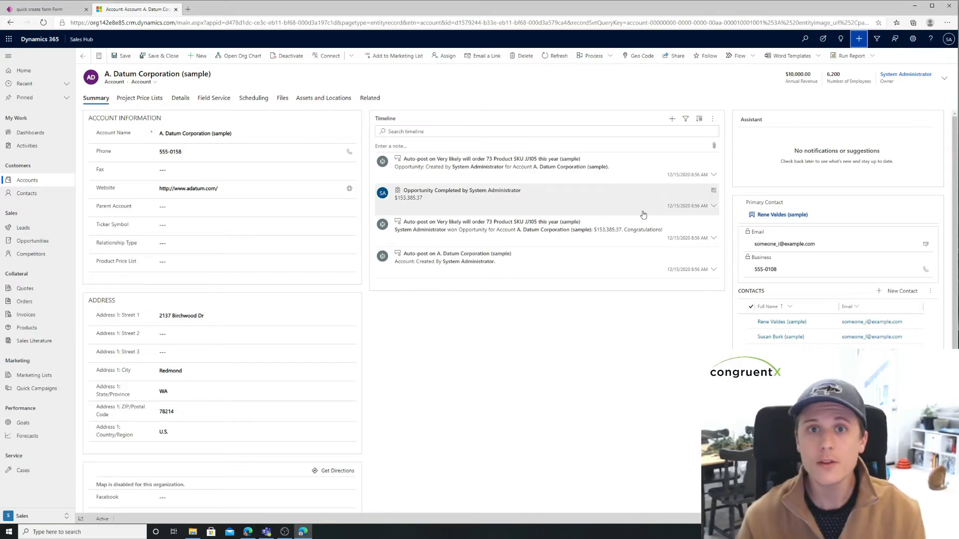
{"action": "left_click", "coordinate": [859, 40]}
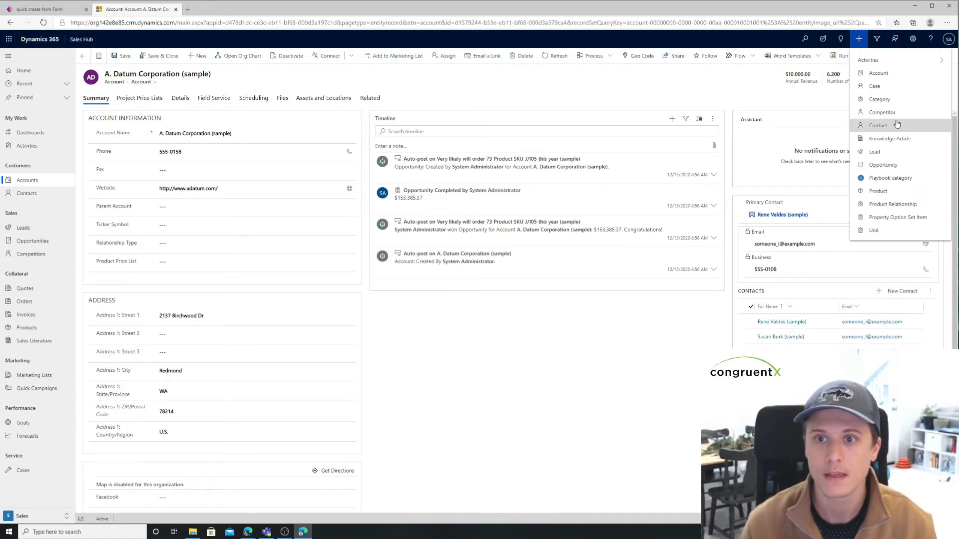
{"action": "left_click", "coordinate": [899, 74]}
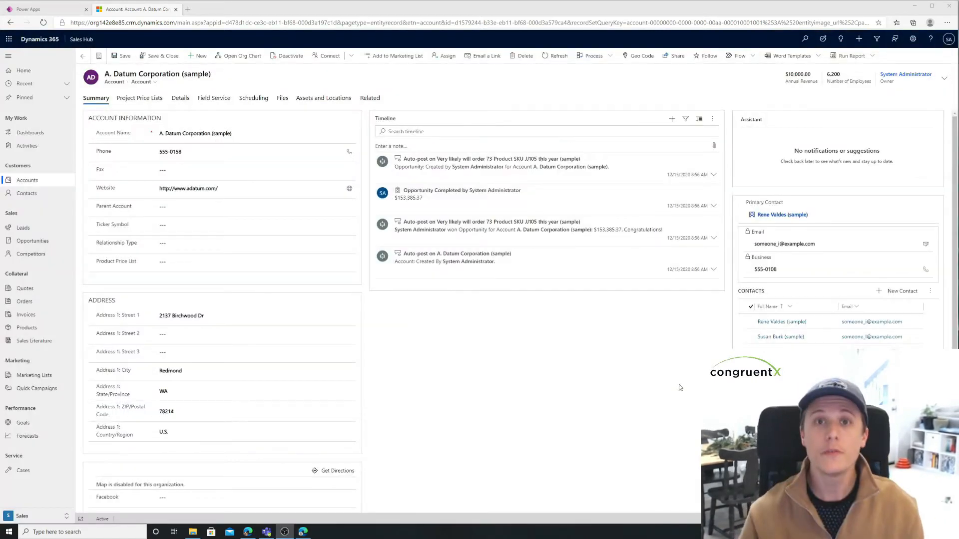
{"action": "left_click", "coordinate": [944, 44]}
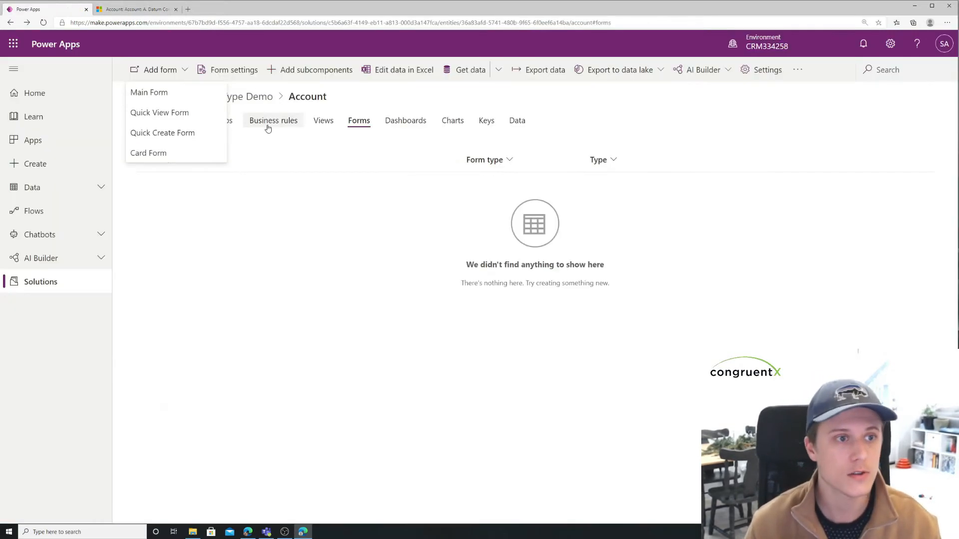
Step: Go to the Contact table in the Form Type Demo solution and start a new quick view form
{"action": "left_click", "coordinate": [292, 205]}
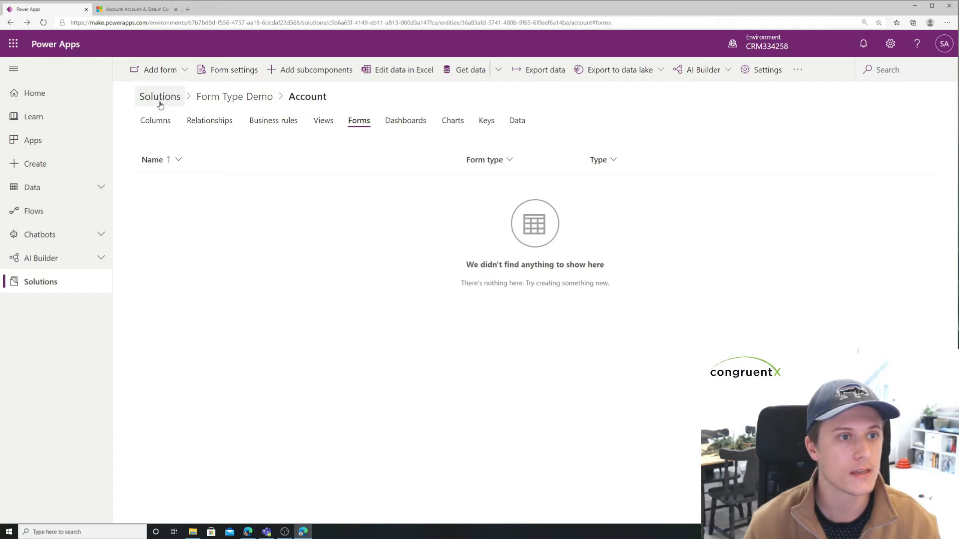
{"action": "left_click", "coordinate": [216, 99]}
{"action": "left_click", "coordinate": [183, 191]}
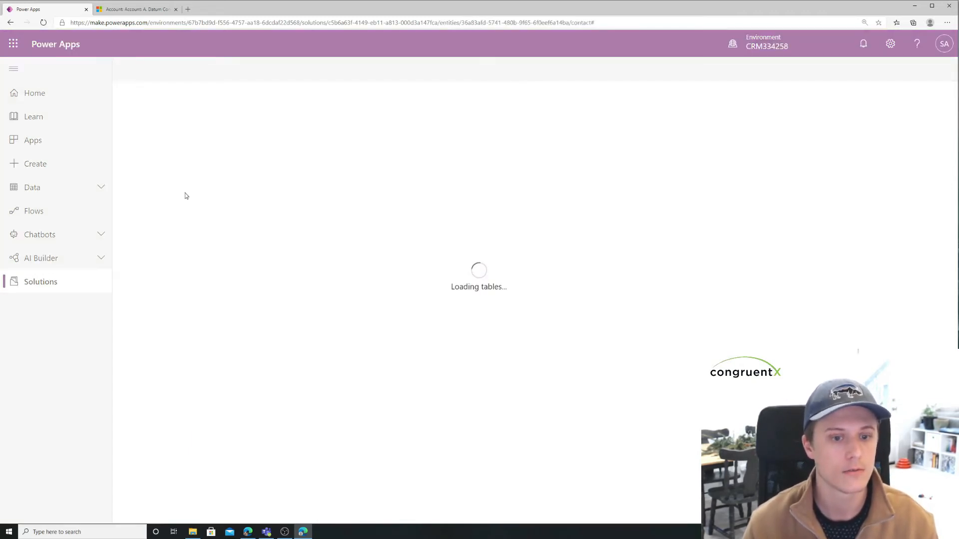
{"action": "left_click", "coordinate": [170, 72]}
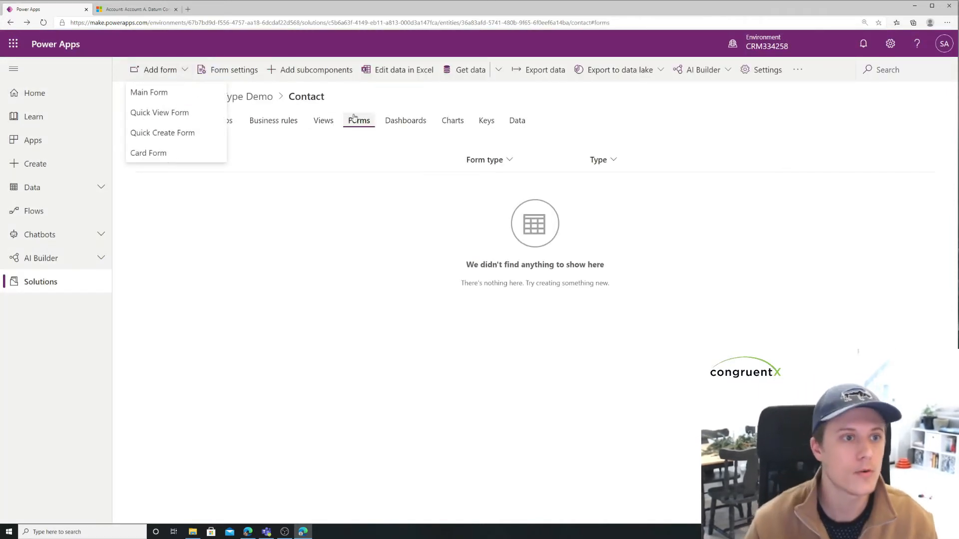
{"action": "left_click", "coordinate": [185, 111]}
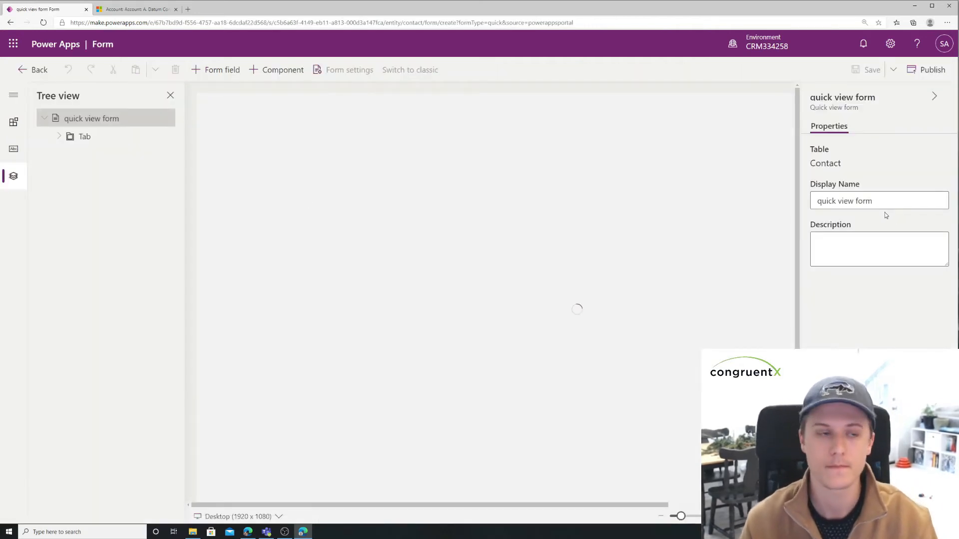
Step: Add the First Name and Last Name columns to the quick view form's section
{"action": "left_click", "coordinate": [282, 138]}
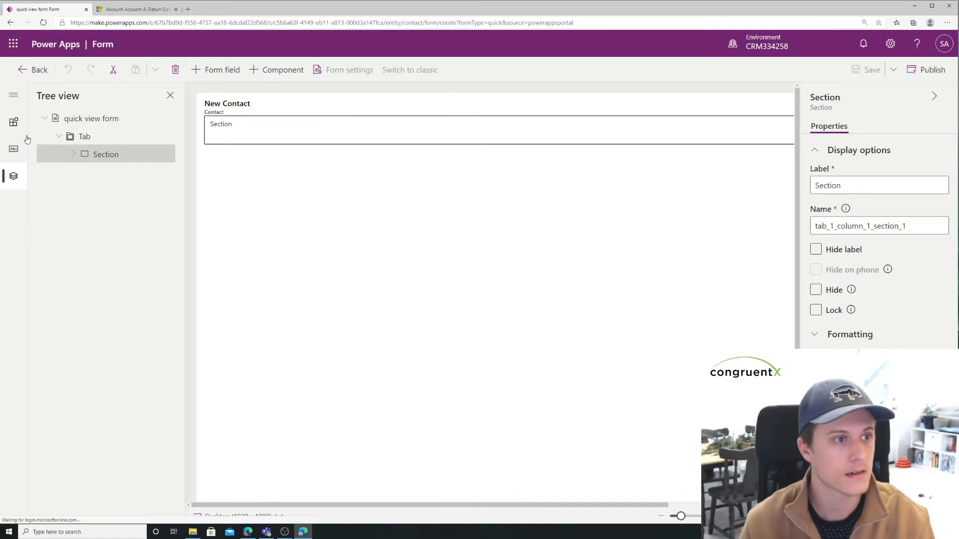
{"action": "left_click", "coordinate": [14, 122]}
{"action": "left_click", "coordinate": [14, 148]}
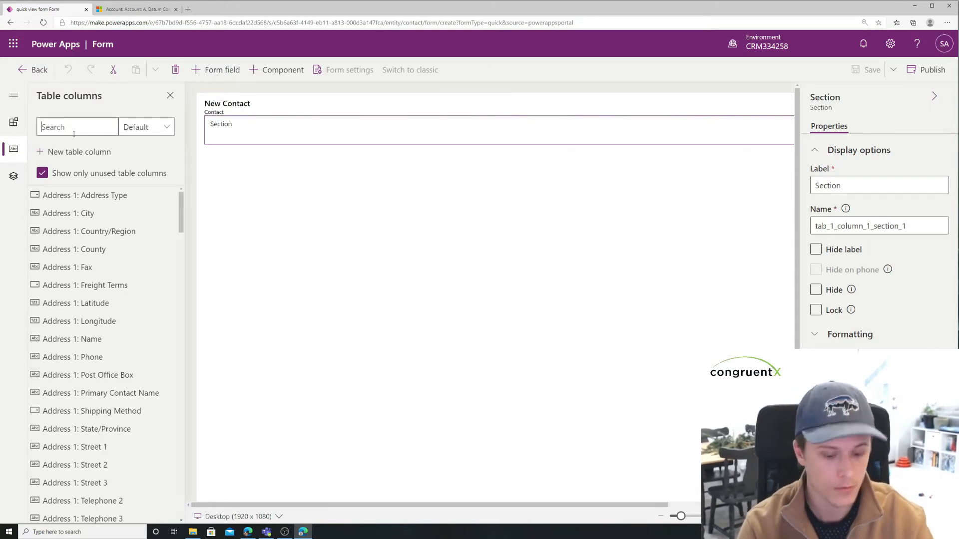
{"action": "type", "text": "full"}
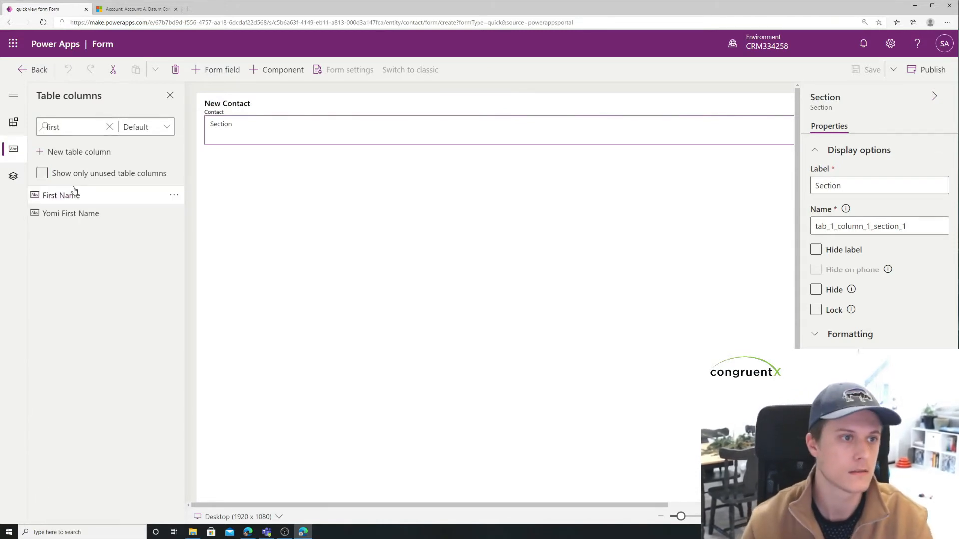
{"action": "left_click", "coordinate": [70, 195]}
{"action": "double_click", "coordinate": [55, 127]}
{"action": "type", "text": "last"}
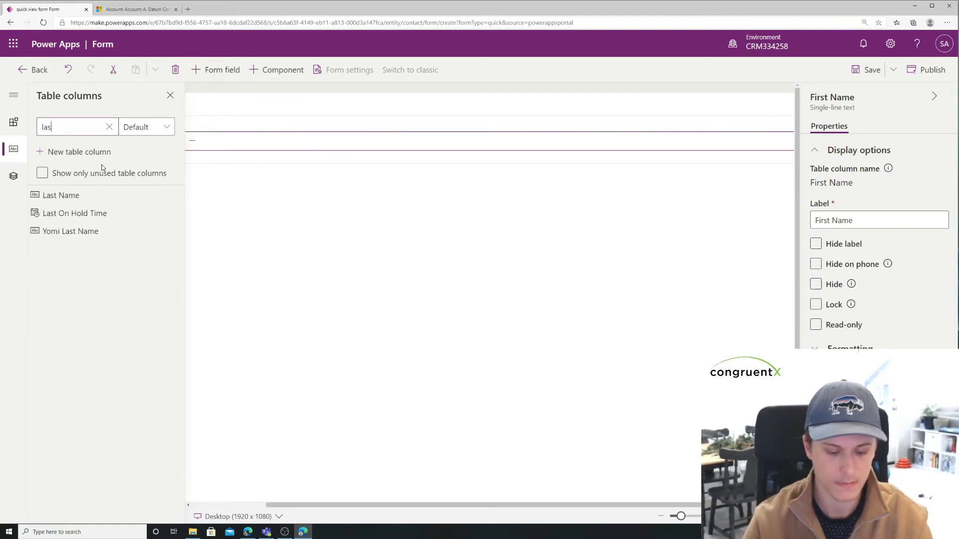
{"action": "left_click", "coordinate": [104, 200]}
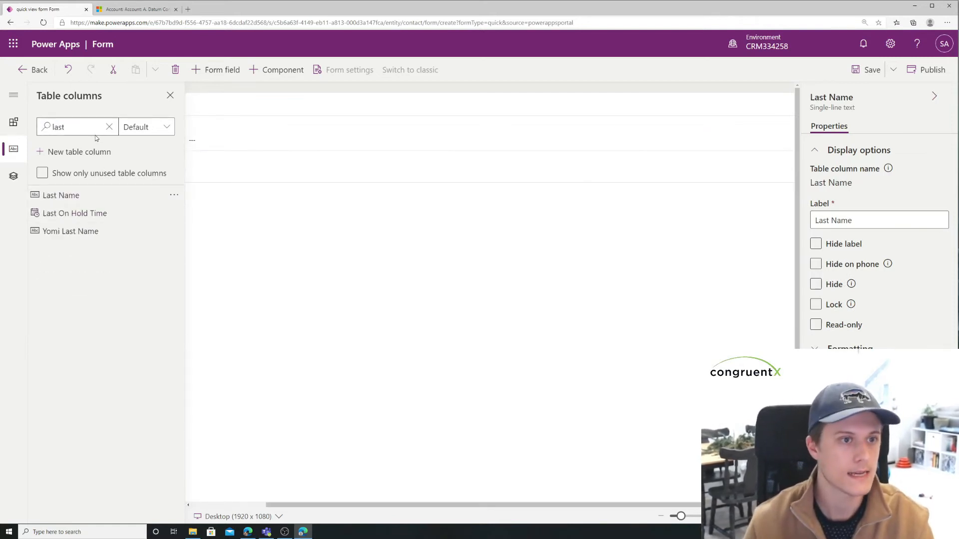
Step: Add the Email and Business Phone columns below Last Name, and return to the Contact table's forms
{"action": "double_click", "coordinate": [54, 127]}
{"action": "type", "text": "email"}
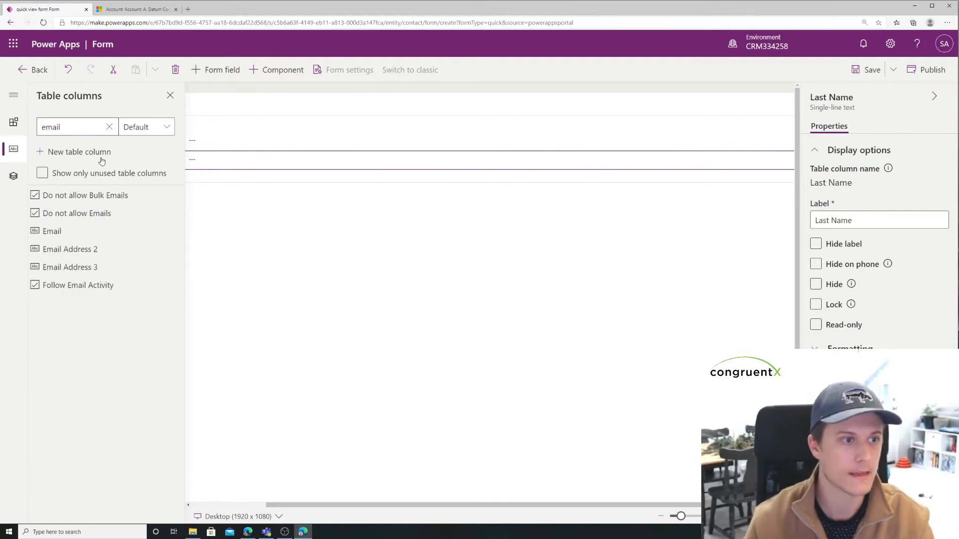
{"action": "left_click", "coordinate": [95, 231]}
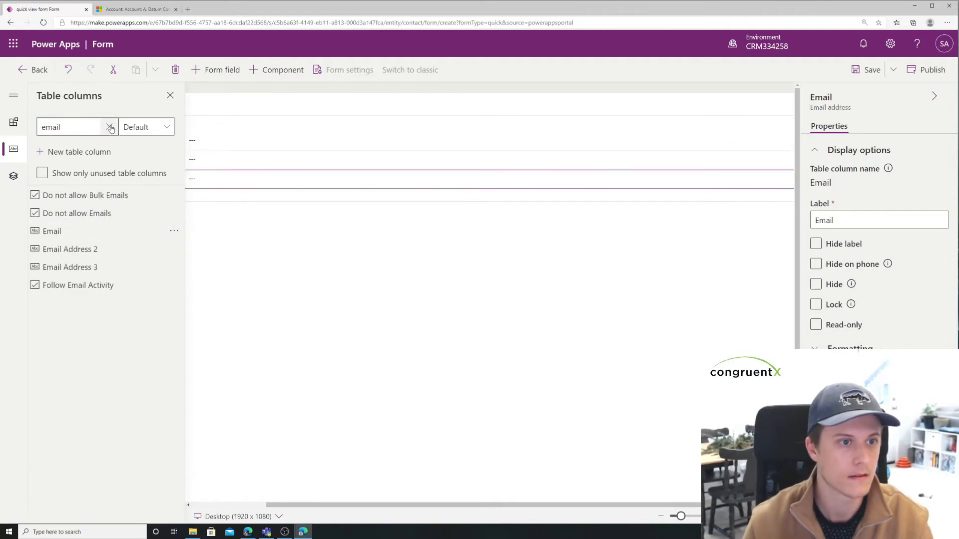
{"action": "left_click_drag", "start_coordinate": [102, 127], "coordinate": [13, 123]}
{"action": "type", "text": "phone"}
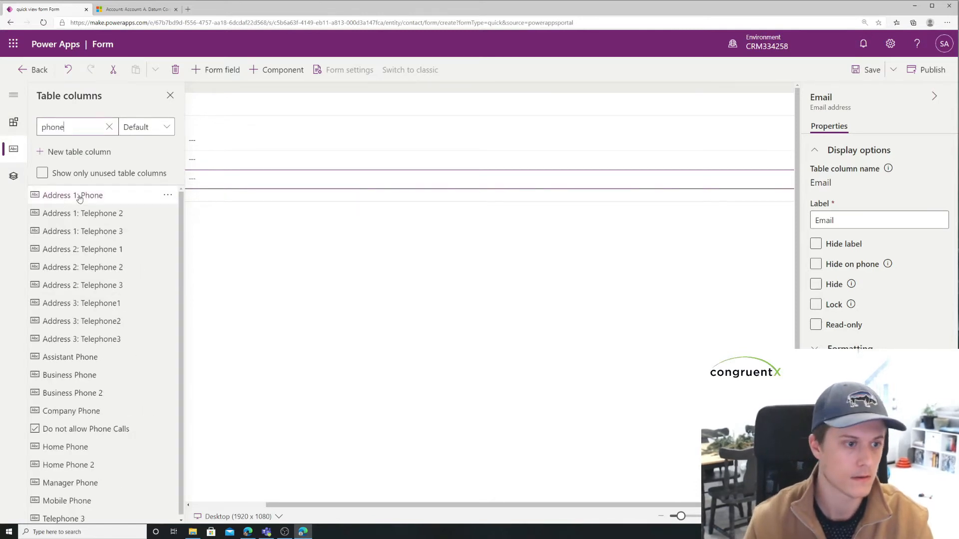
{"action": "left_click", "coordinate": [118, 376]}
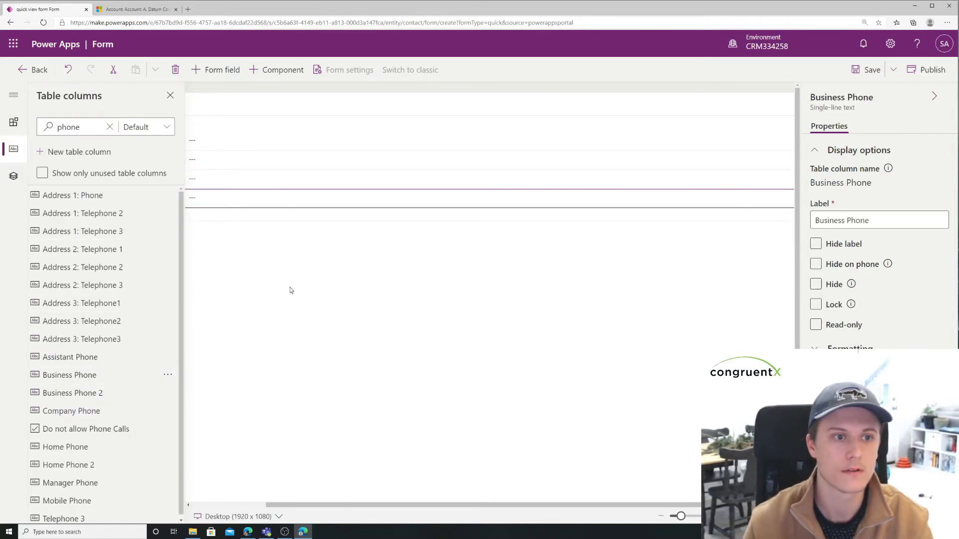
{"action": "left_click", "coordinate": [170, 95]}
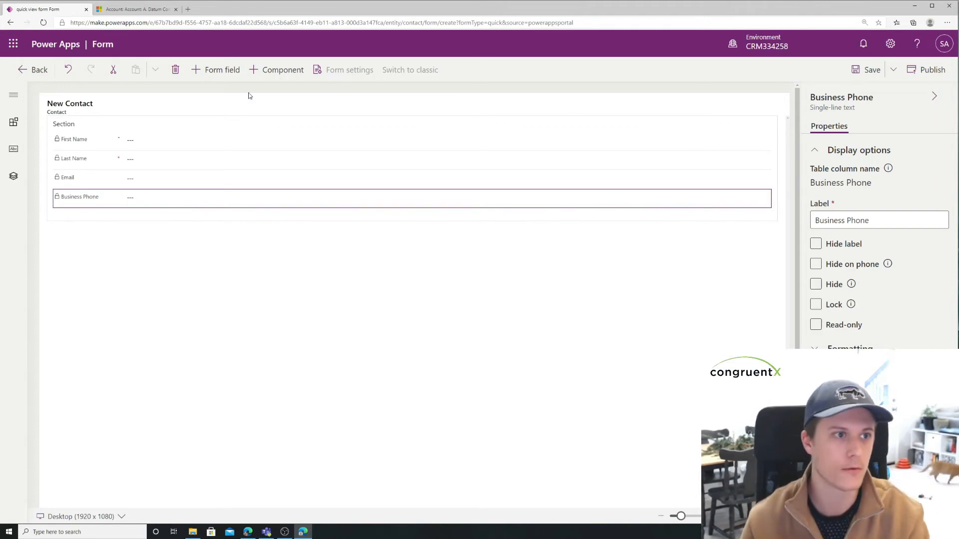
{"action": "left_click", "coordinate": [35, 69]}
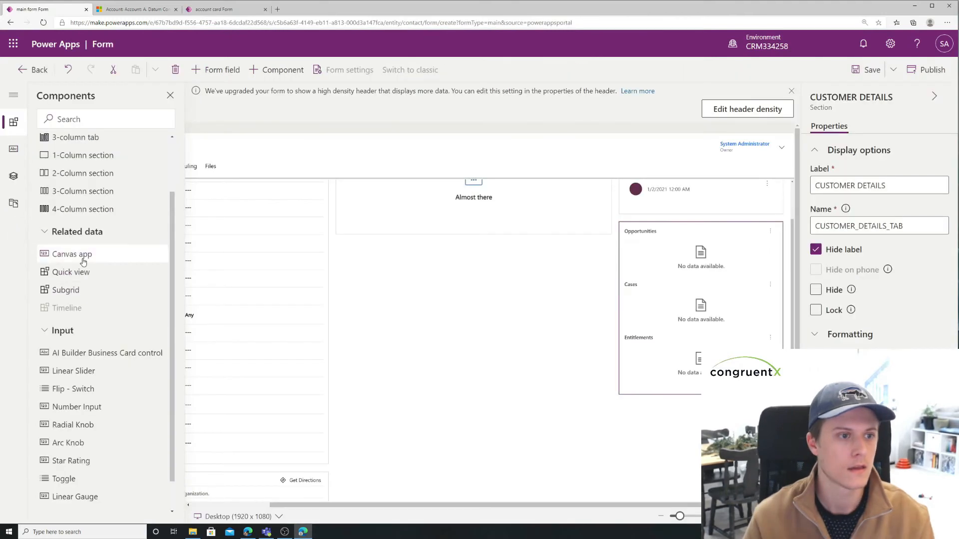
Step: Add a quick view component to the Contact main form, using the Company Name lookup and the account card form
{"action": "mouse_move", "coordinate": [83, 257]}
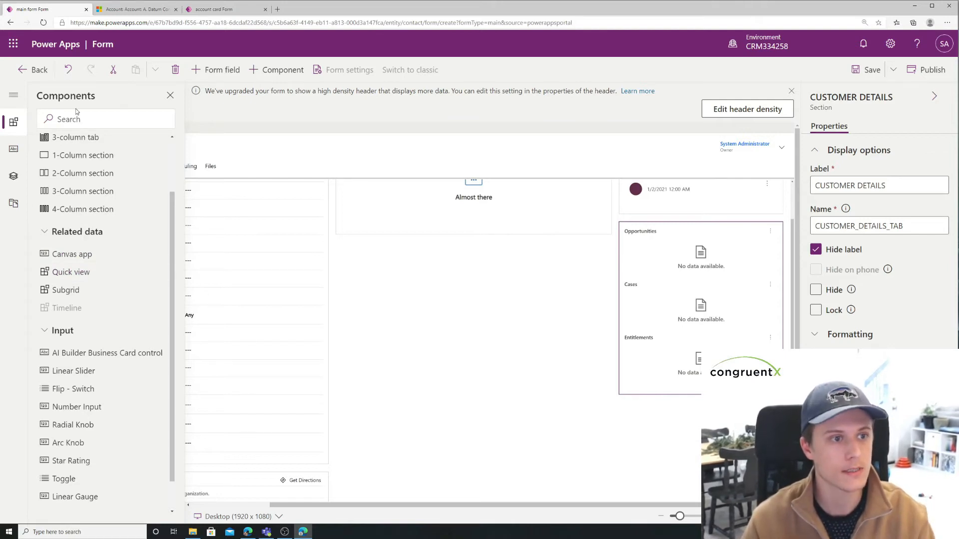
{"action": "left_click_drag", "start_coordinate": [70, 272], "coordinate": [683, 231]}
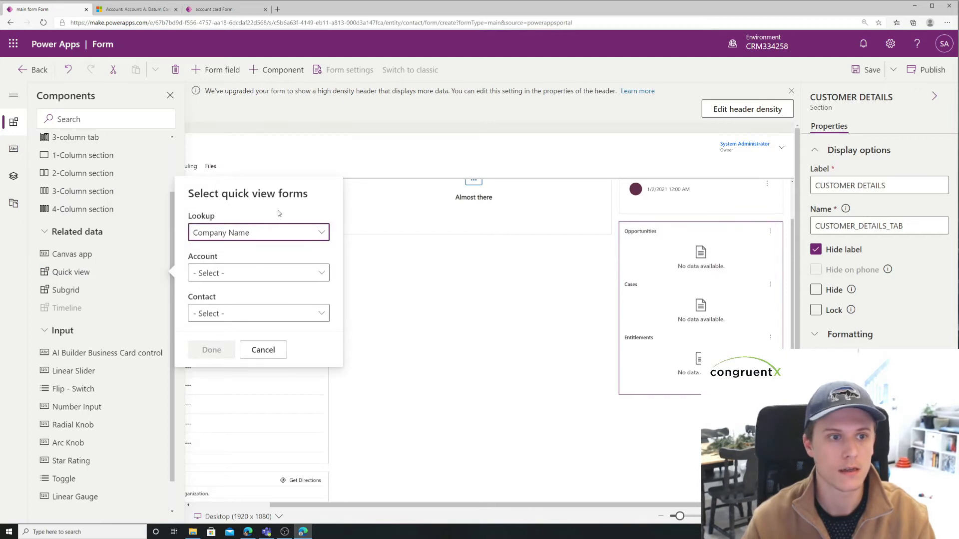
{"action": "left_click", "coordinate": [312, 231]}
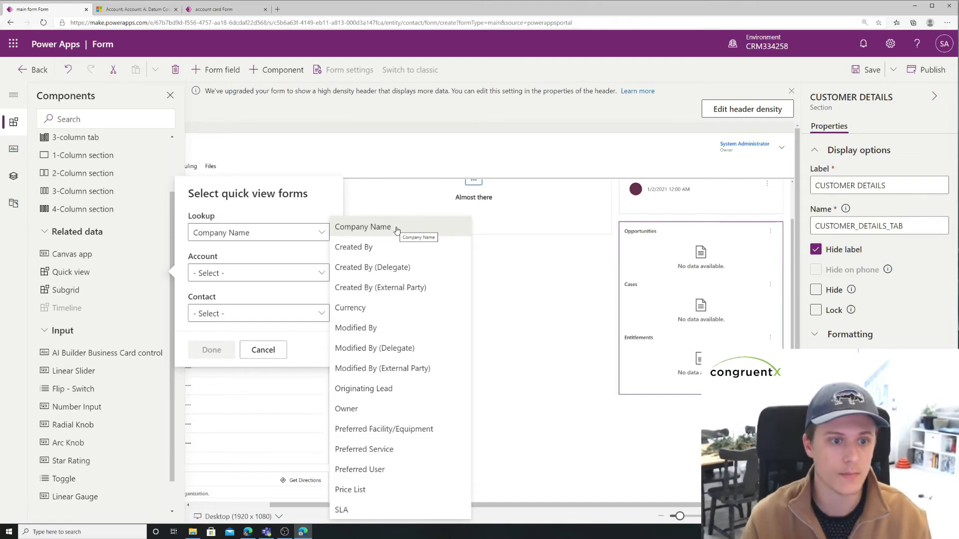
{"action": "left_click", "coordinate": [293, 215]}
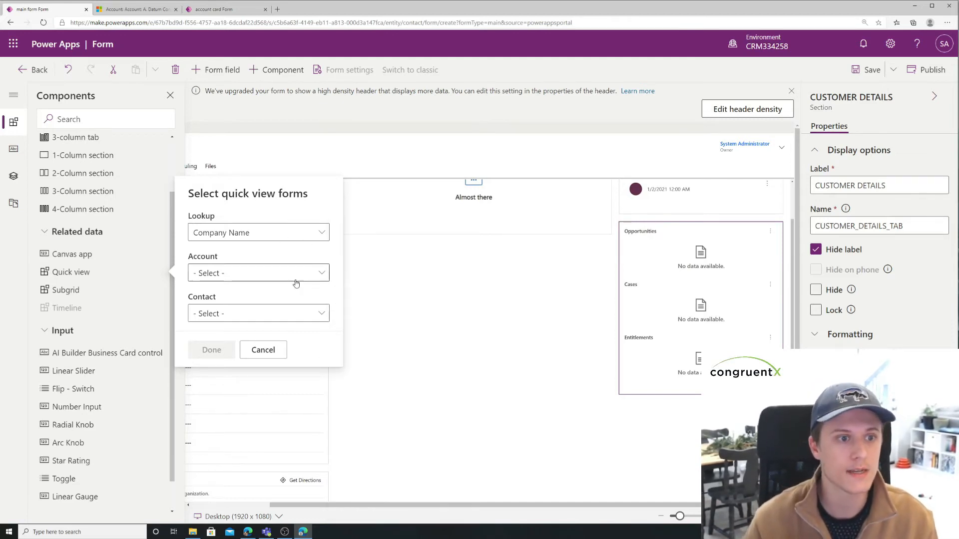
{"action": "left_click", "coordinate": [308, 273]}
{"action": "left_click", "coordinate": [297, 260]}
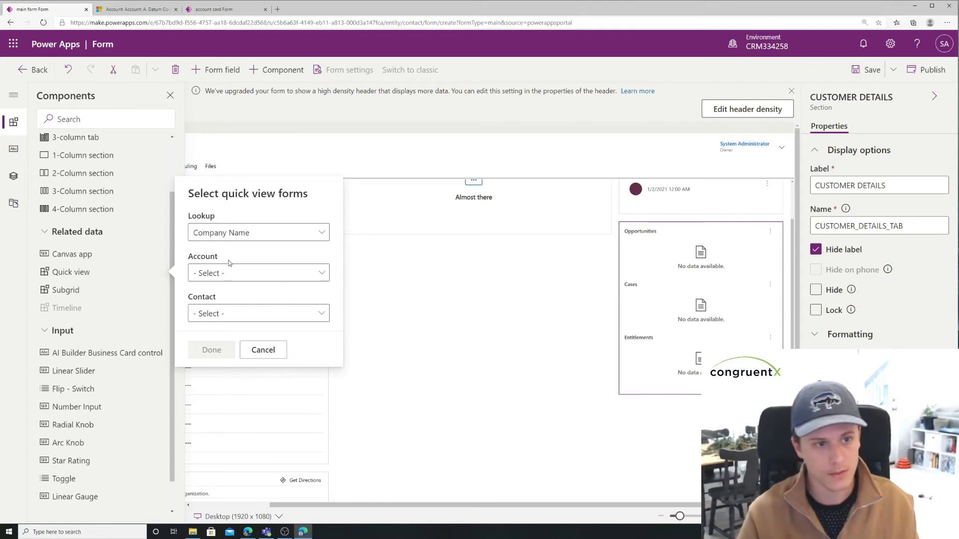
{"action": "left_click", "coordinate": [244, 273]}
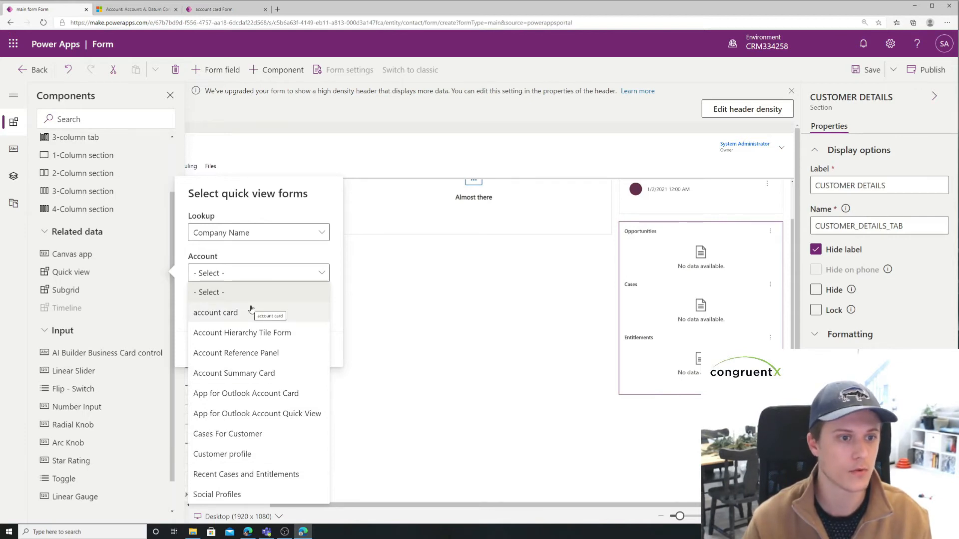
{"action": "left_click", "coordinate": [229, 313]}
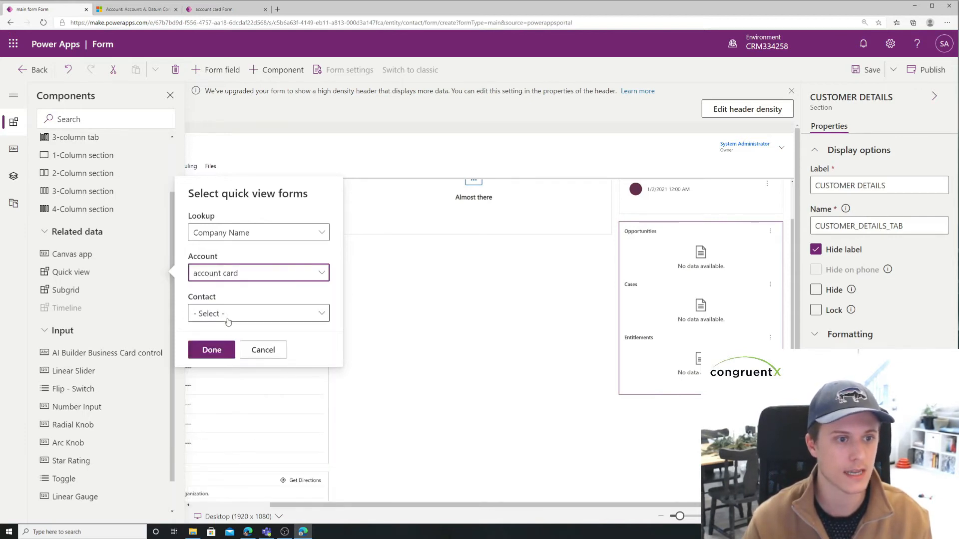
{"action": "left_click", "coordinate": [211, 350]}
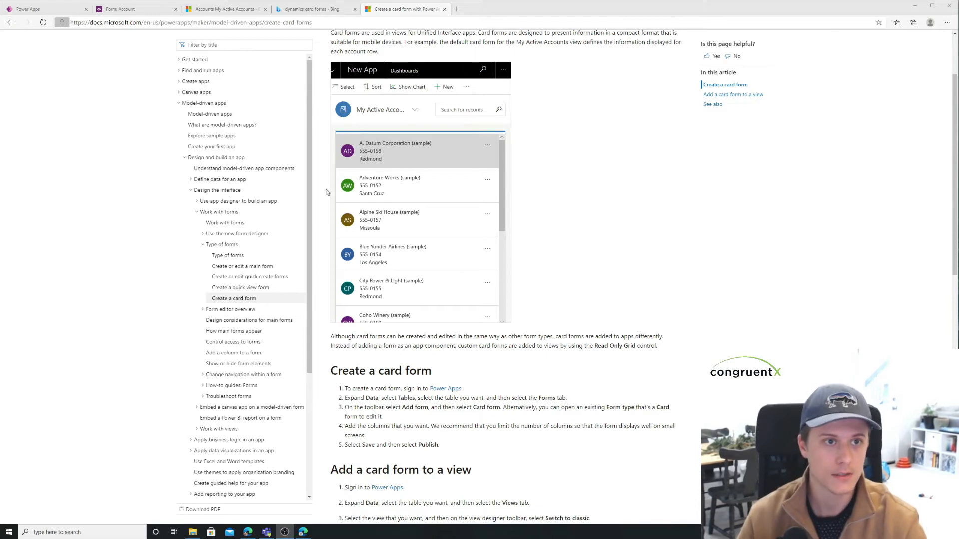
Step: Compare the Account Card form's header, details and footer layout with the card form example in the Microsoft documentation
{"action": "left_click", "coordinate": [145, 13]}
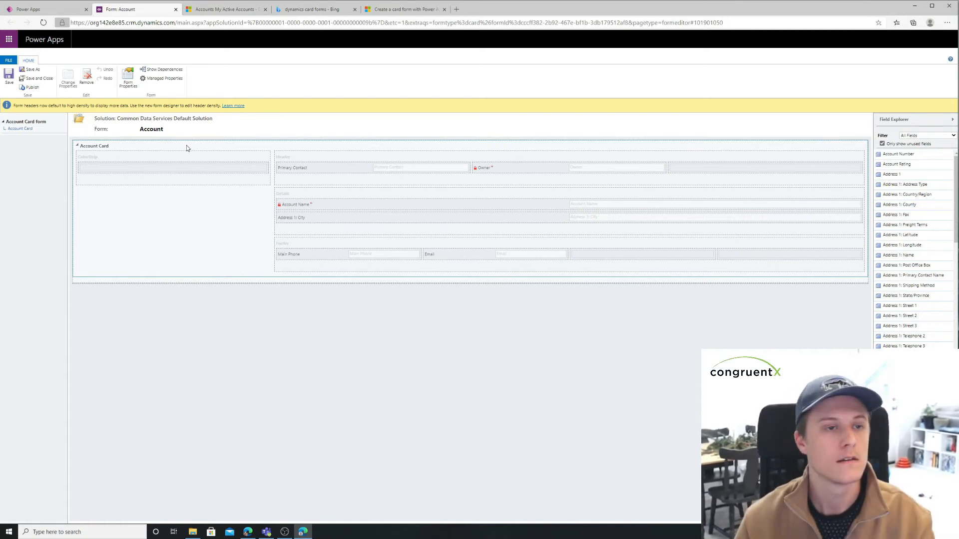
{"action": "left_click", "coordinate": [403, 9]}
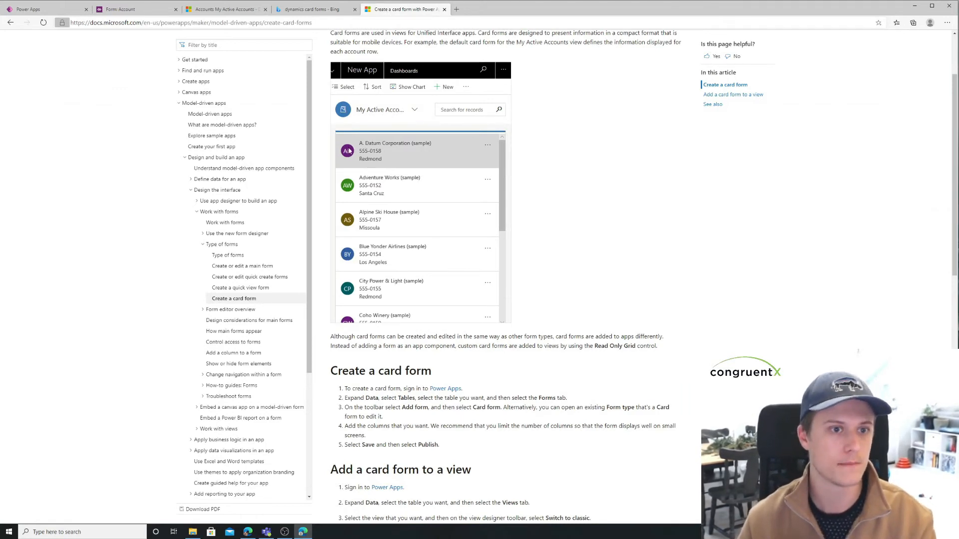
{"action": "left_click", "coordinate": [123, 9]}
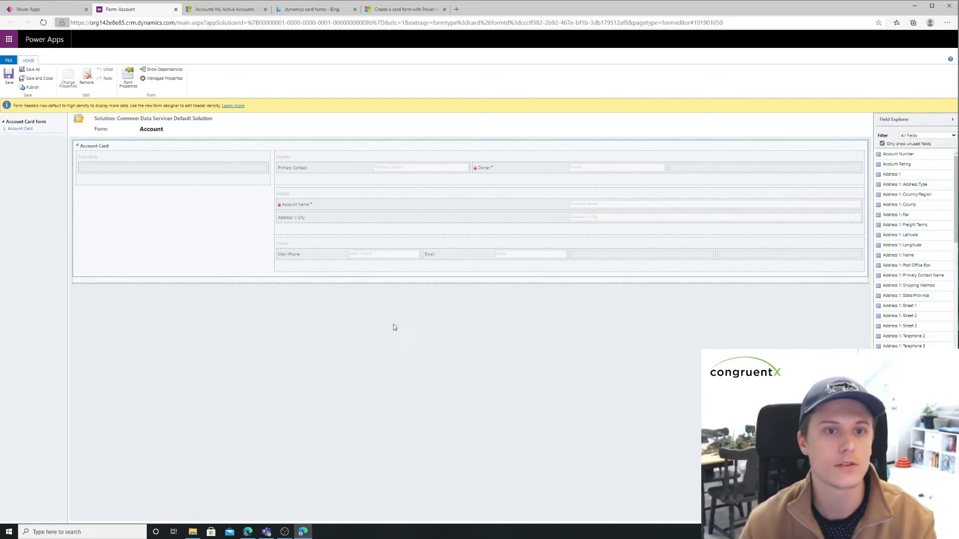
{"action": "left_click", "coordinate": [383, 11]}
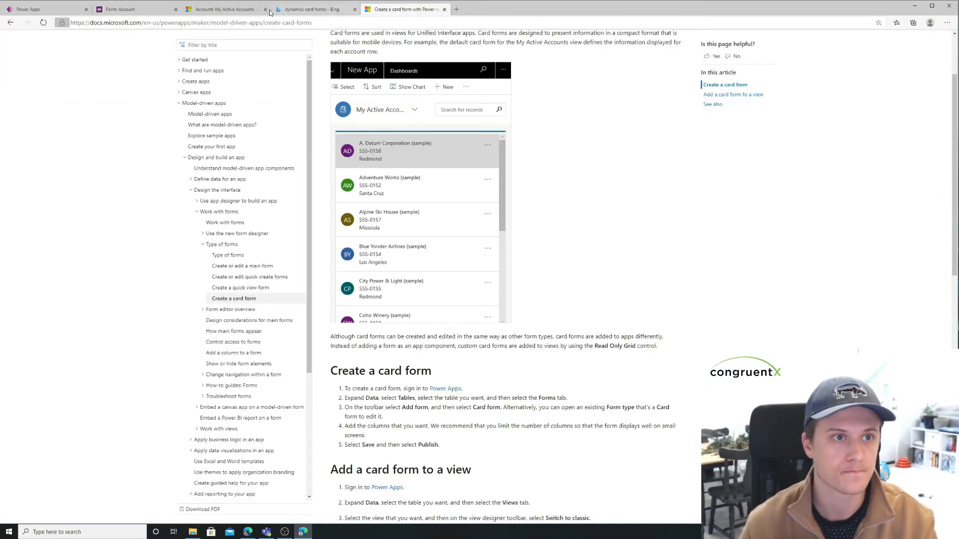
{"action": "left_click", "coordinate": [128, 11]}
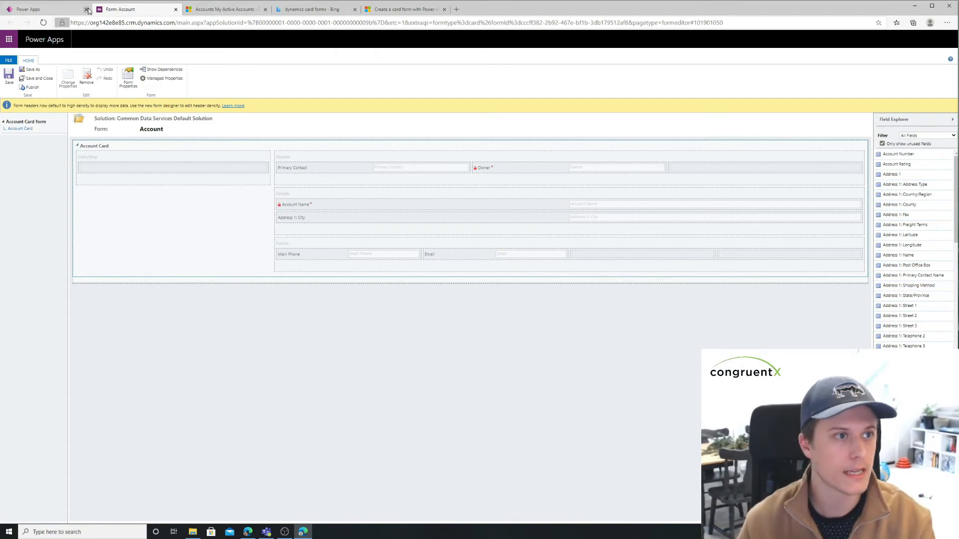
Step: Go to the Account table's views in the Form Type Demo solution and create a view named All Accounts Card View
{"action": "left_click", "coordinate": [56, 9]}
{"action": "left_click", "coordinate": [537, 315]}
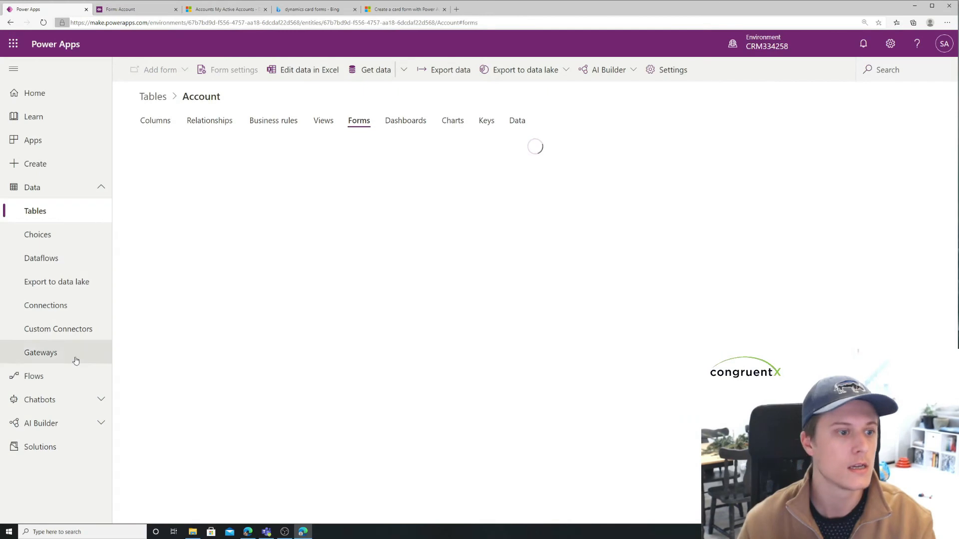
{"action": "left_click", "coordinate": [40, 447]}
{"action": "left_click", "coordinate": [195, 160]}
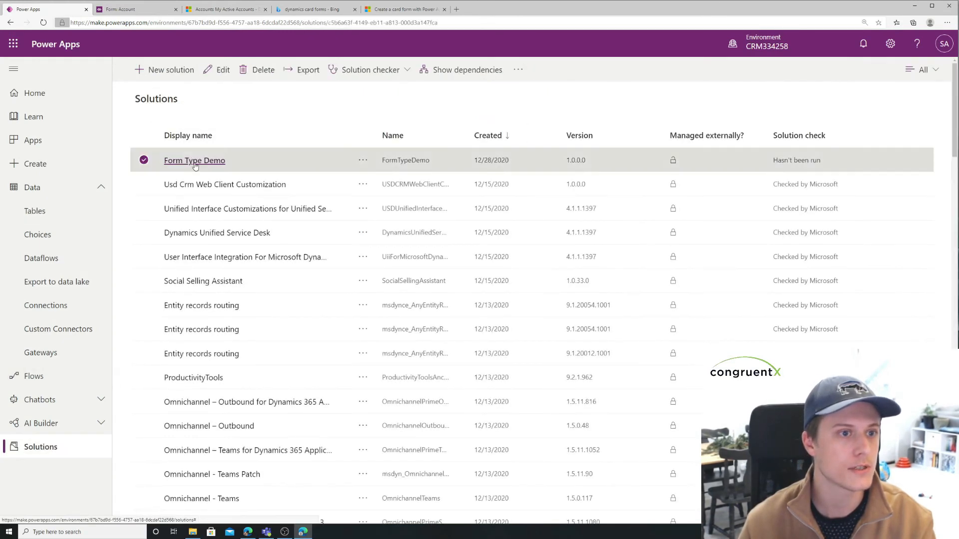
{"action": "left_click", "coordinate": [178, 167]}
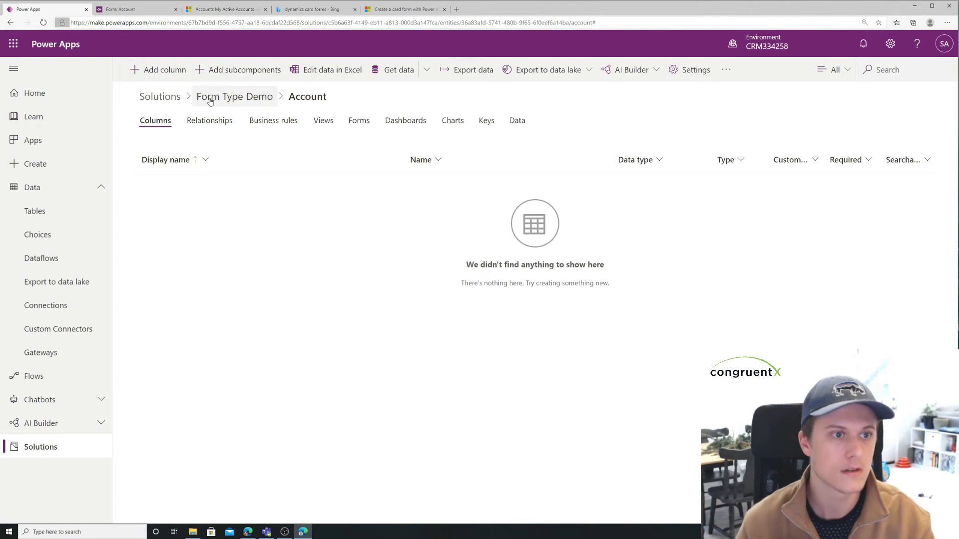
{"action": "left_click", "coordinate": [322, 121]}
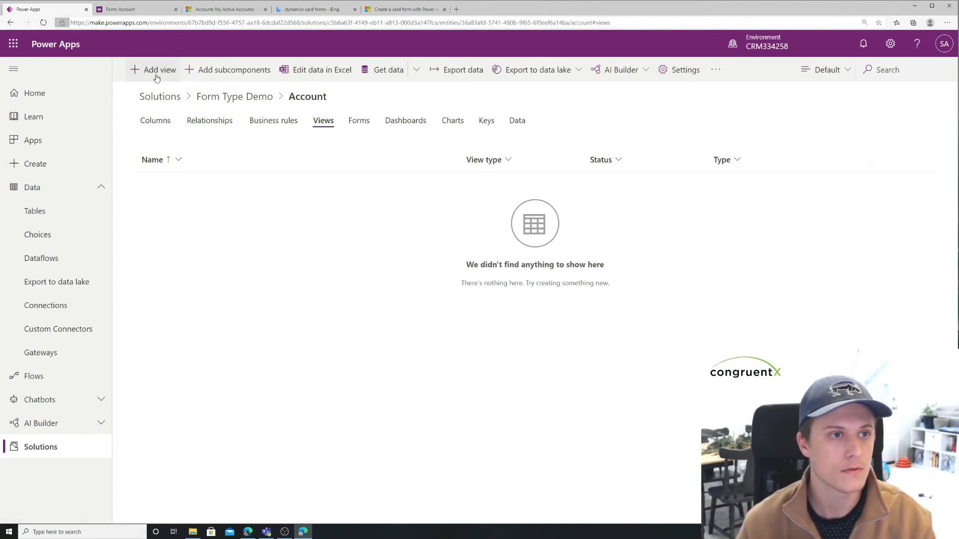
{"action": "left_click", "coordinate": [157, 71]}
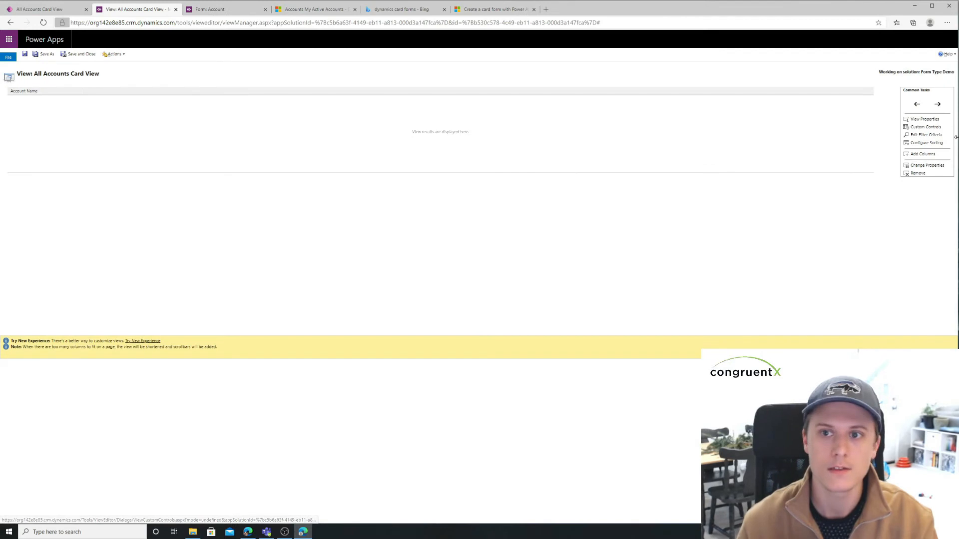
Step: Add the Read Only Grid custom control to All Accounts Card View in the classic view designer
{"action": "left_click", "coordinate": [925, 127]}
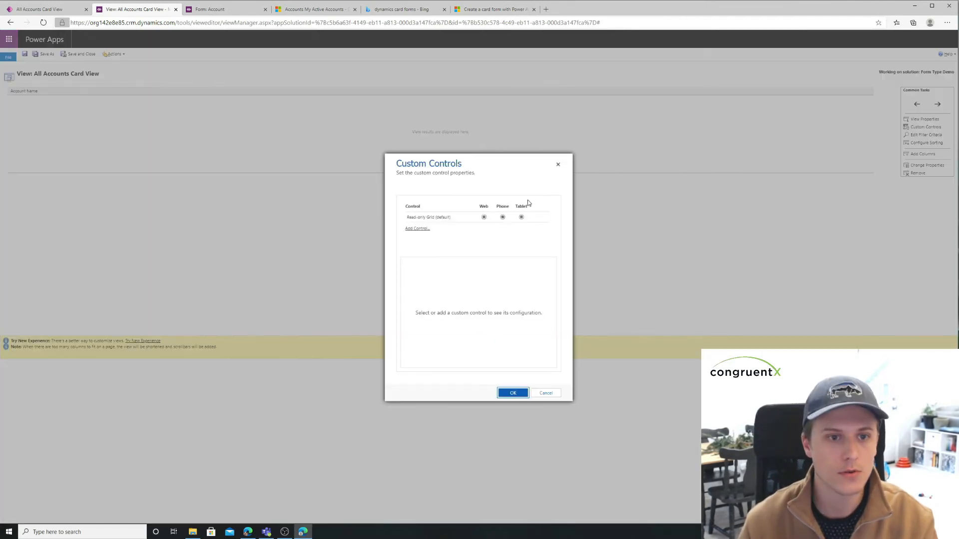
{"action": "left_click", "coordinate": [415, 229]}
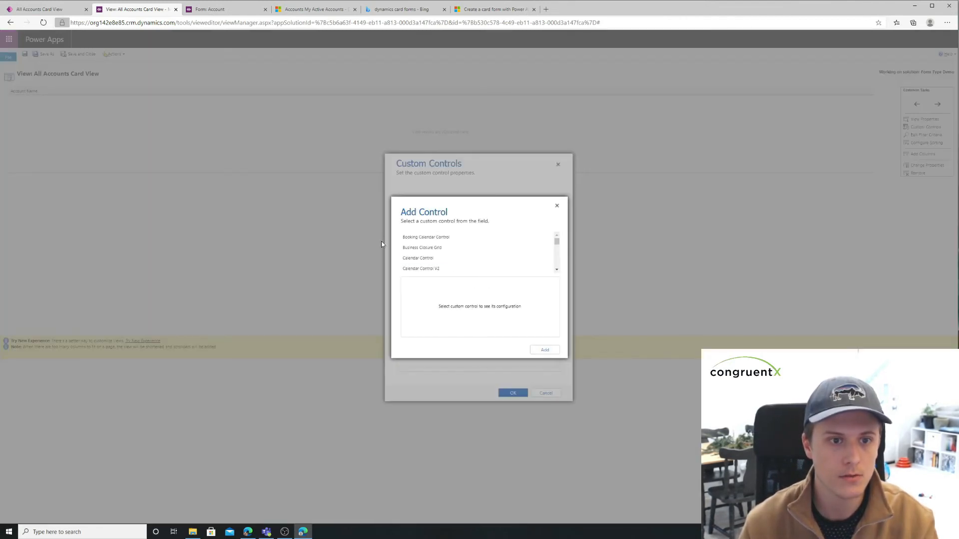
{"action": "left_click_drag", "start_coordinate": [557, 241], "coordinate": [555, 258]}
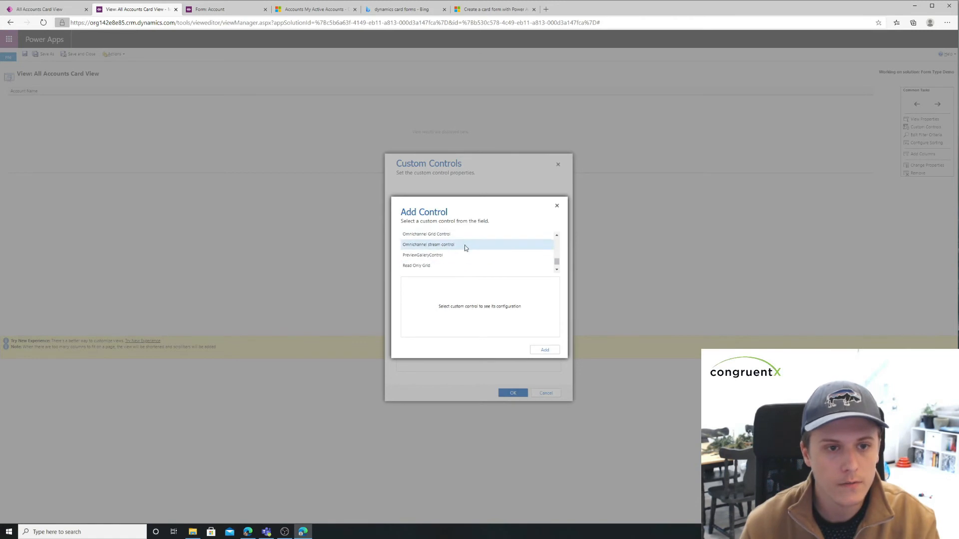
{"action": "left_click", "coordinate": [446, 267]}
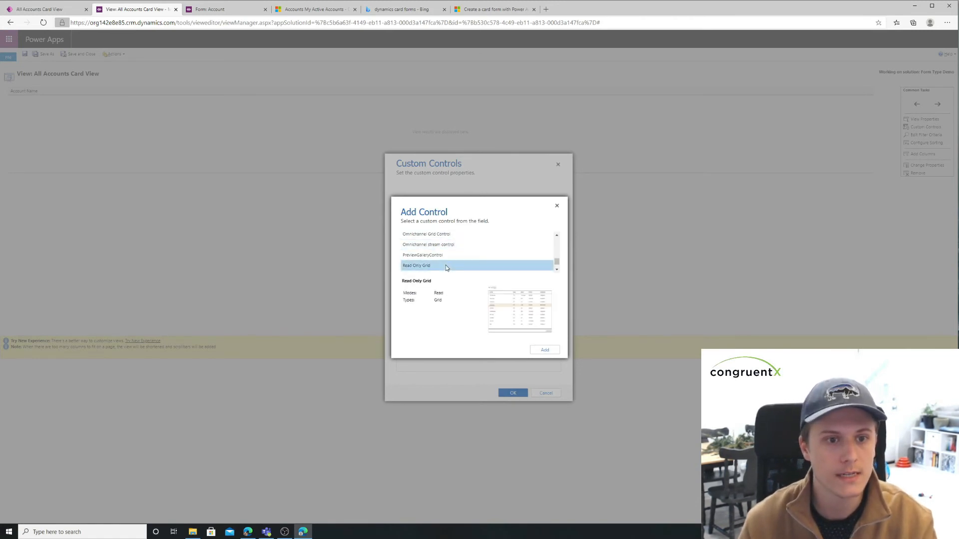
{"action": "left_click", "coordinate": [549, 354]}
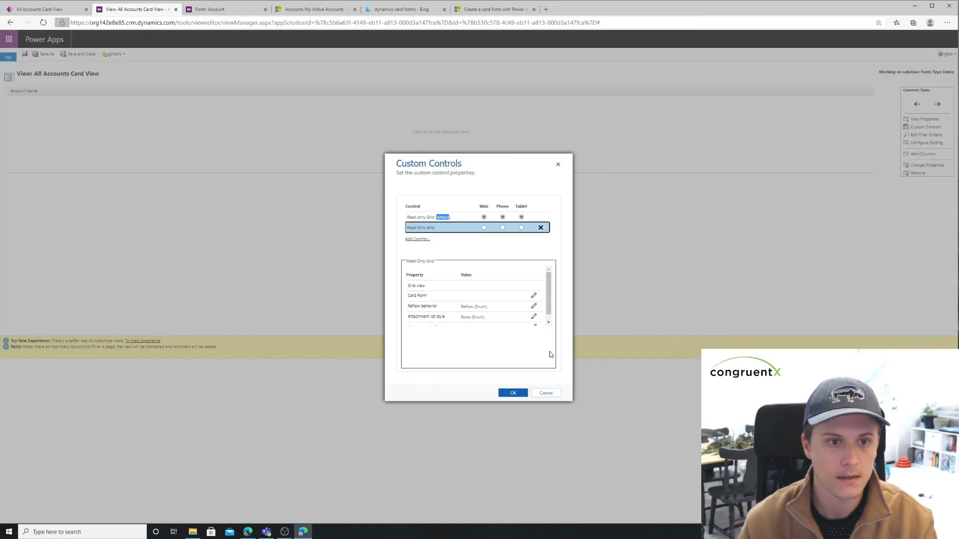
Step: Set the Read Only Grid control's Card Form property to the Account Card form of the Accounts entity
{"action": "left_click", "coordinate": [430, 220]}
{"action": "left_click", "coordinate": [445, 230]}
{"action": "left_click", "coordinate": [450, 218]}
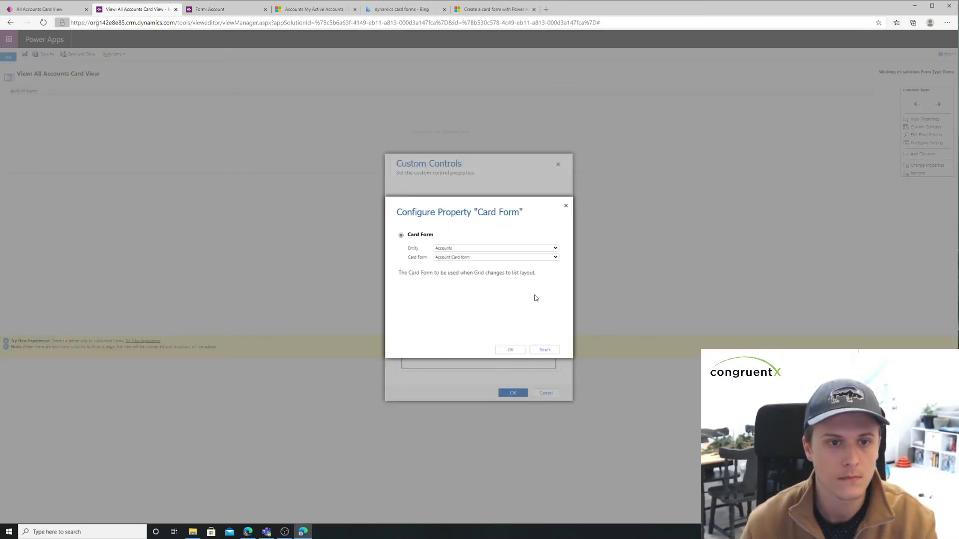
{"action": "left_click", "coordinate": [566, 206]}
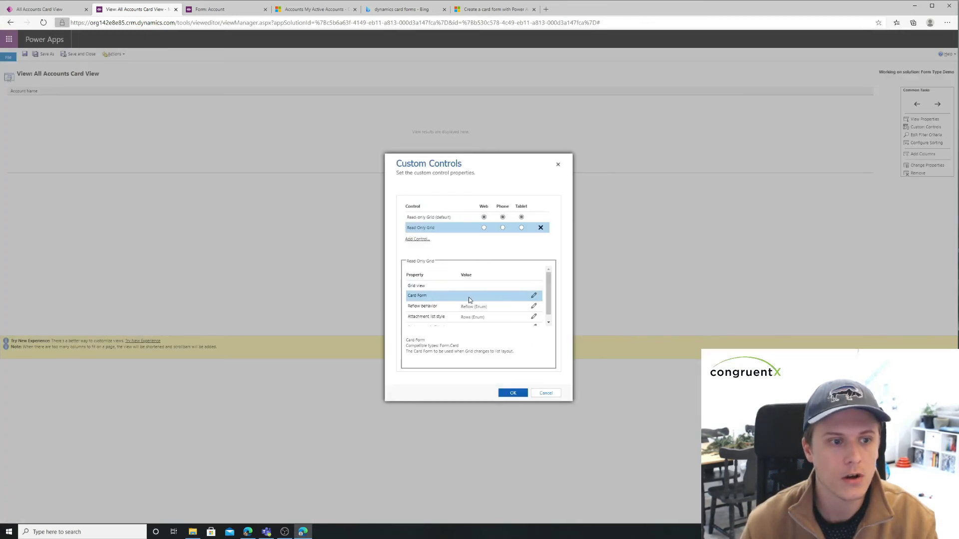
{"action": "left_click", "coordinate": [534, 297]}
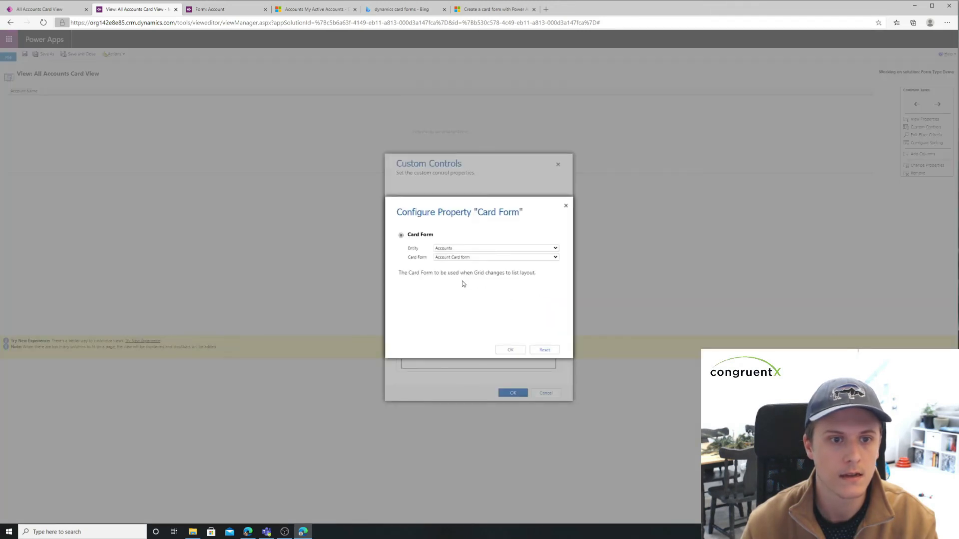
{"action": "left_click", "coordinate": [474, 259]}
{"action": "left_click", "coordinate": [510, 350]}
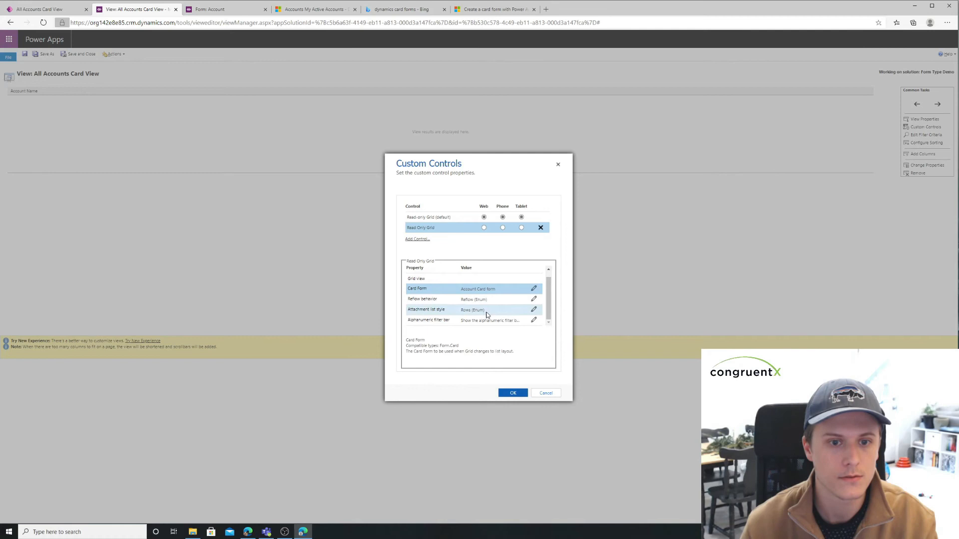
Step: Enable the Read Only Grid control for Web, Phone and Tablet, and save and close the view
{"action": "left_click", "coordinate": [484, 228]}
{"action": "left_click", "coordinate": [503, 228]}
{"action": "left_click", "coordinate": [522, 228]}
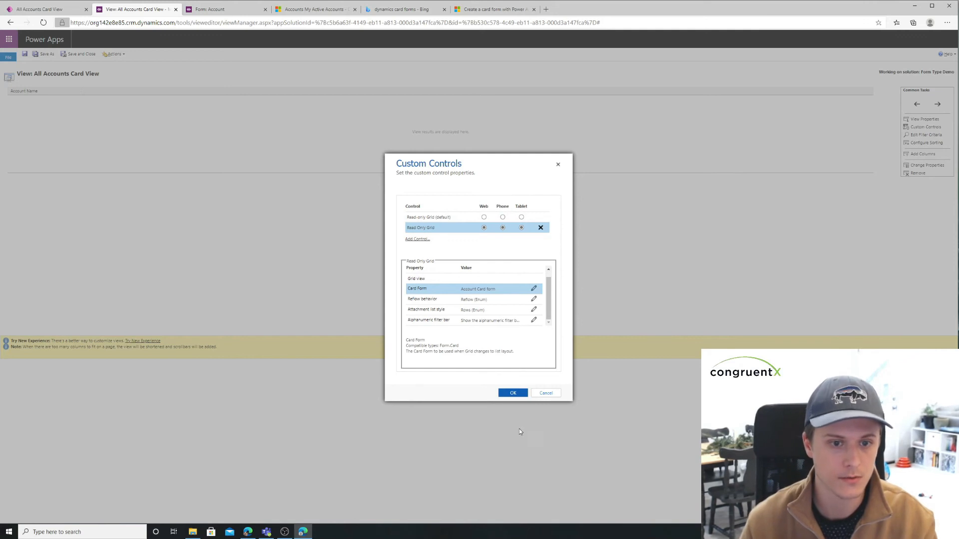
{"action": "left_click", "coordinate": [513, 393]}
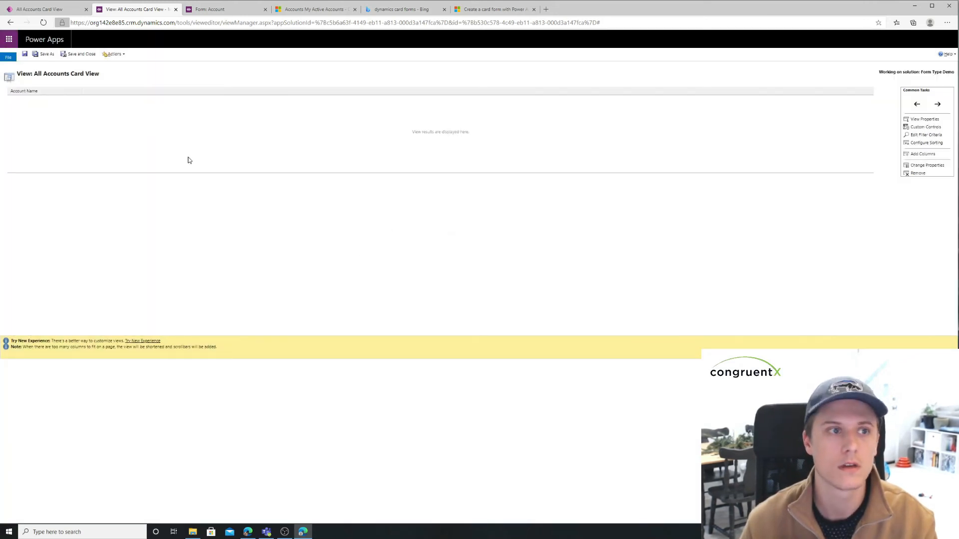
{"action": "left_click", "coordinate": [81, 55]}
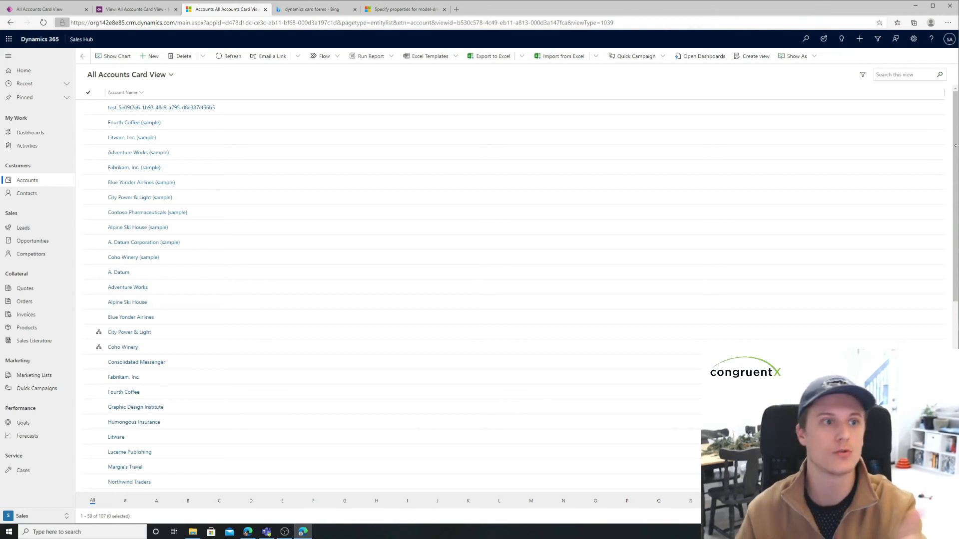
Step: Reopen All Accounts Card View in the classic view designer and show the Read Only Grid custom control's properties
{"action": "left_click_drag", "start_coordinate": [956, 145], "coordinate": [958, 172]}
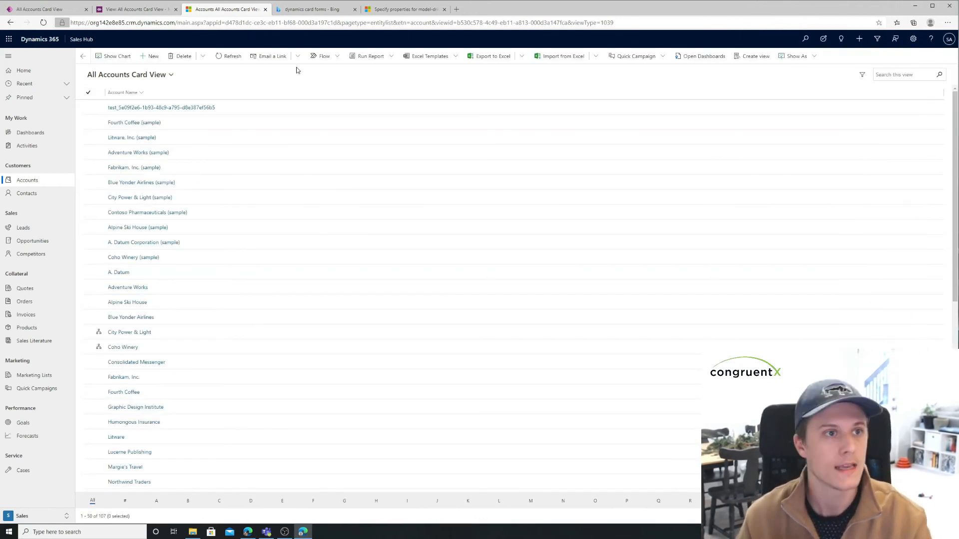
{"action": "left_click", "coordinate": [130, 8]}
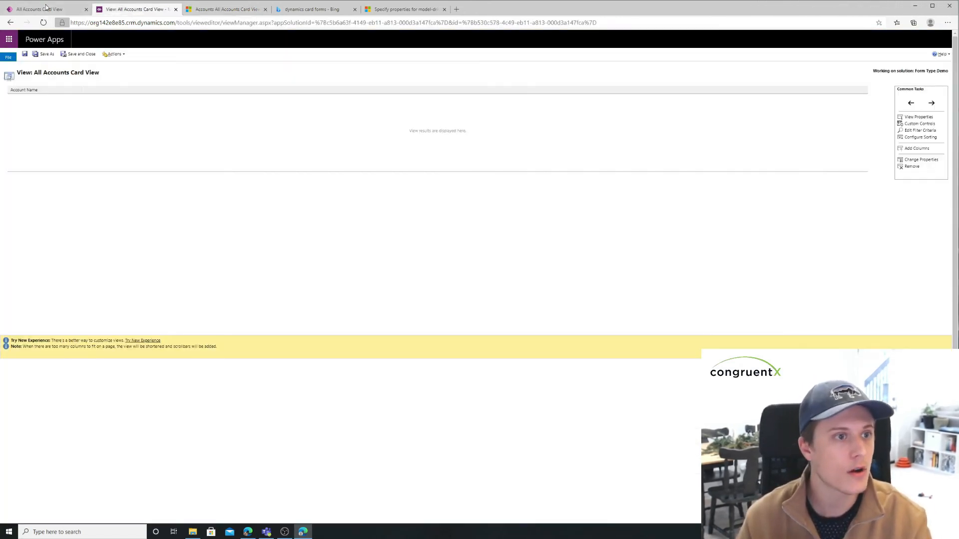
{"action": "left_click", "coordinate": [919, 124]}
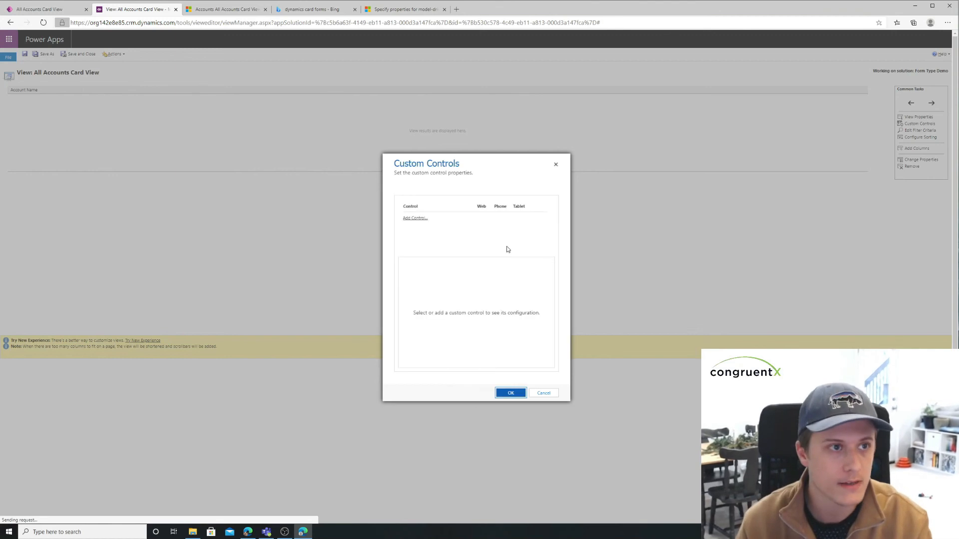
{"action": "left_click", "coordinate": [446, 228]}
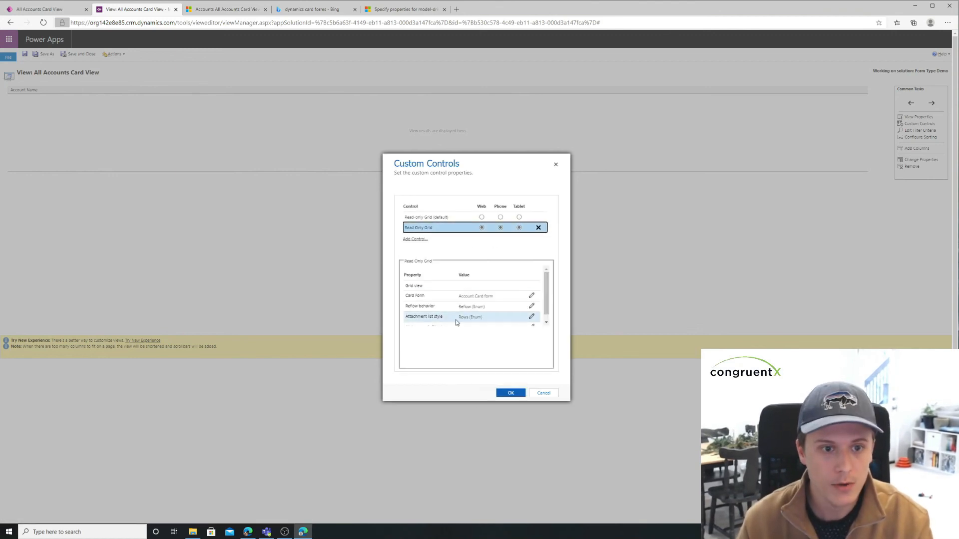
Step: Set the Read Only Grid control's Reflow behavior to List Only, apply the custom control settings and save the view
{"action": "left_click", "coordinate": [531, 306]}
{"action": "left_click", "coordinate": [467, 249]}
{"action": "left_click", "coordinate": [465, 269]}
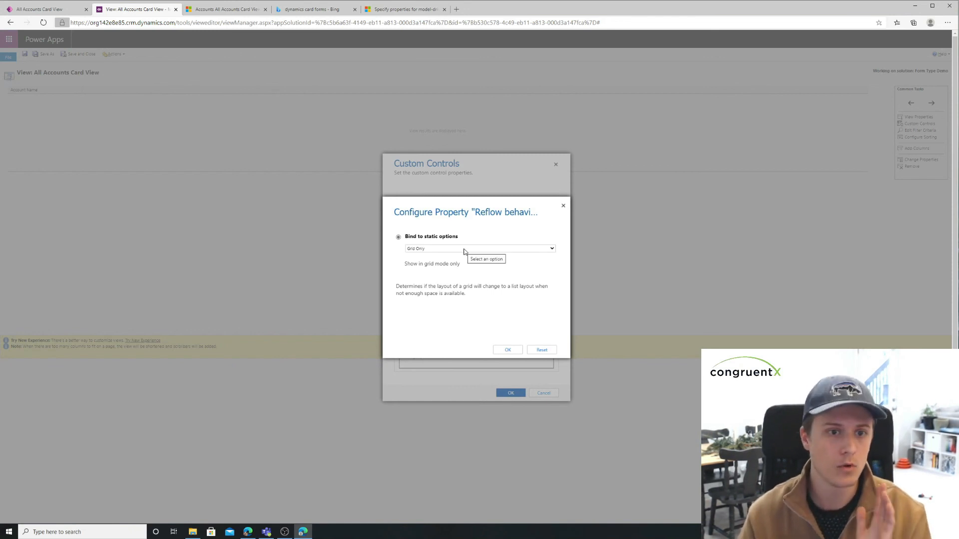
{"action": "left_click", "coordinate": [464, 249]}
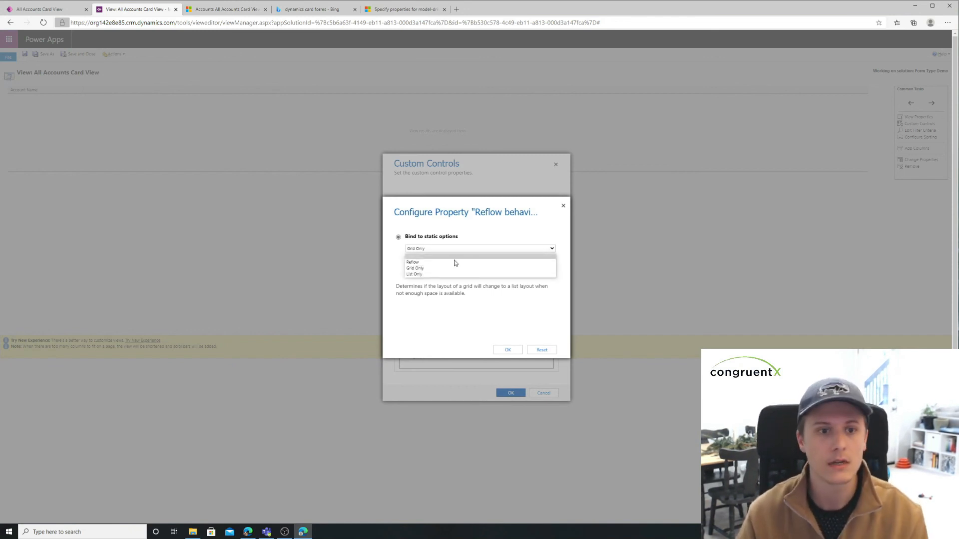
{"action": "left_click", "coordinate": [461, 274]}
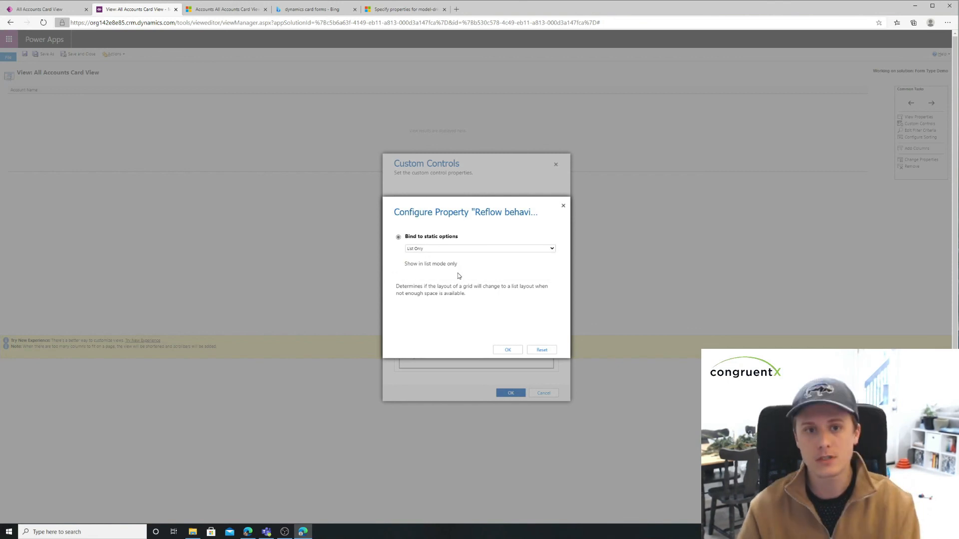
{"action": "left_click", "coordinate": [507, 350]}
{"action": "left_click", "coordinate": [511, 393]}
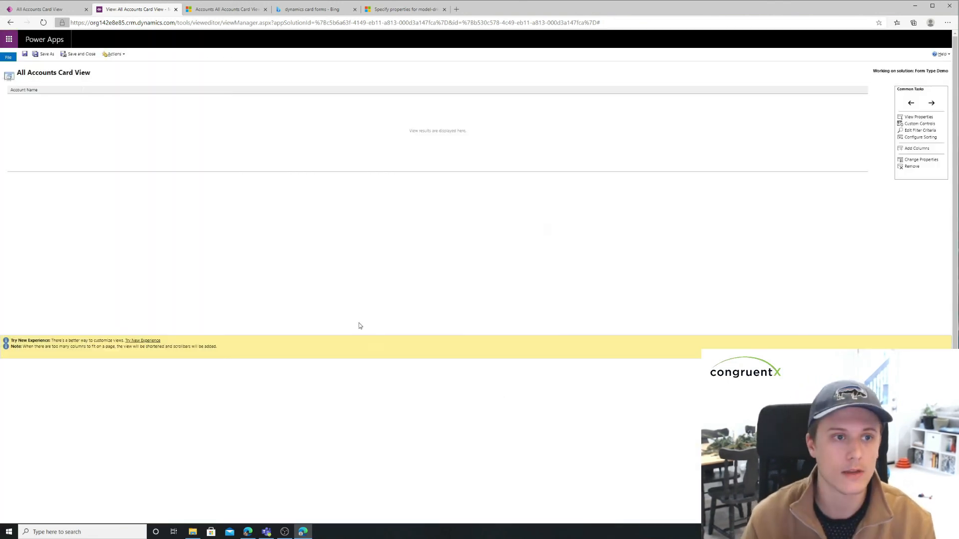
{"action": "left_click", "coordinate": [25, 55]}
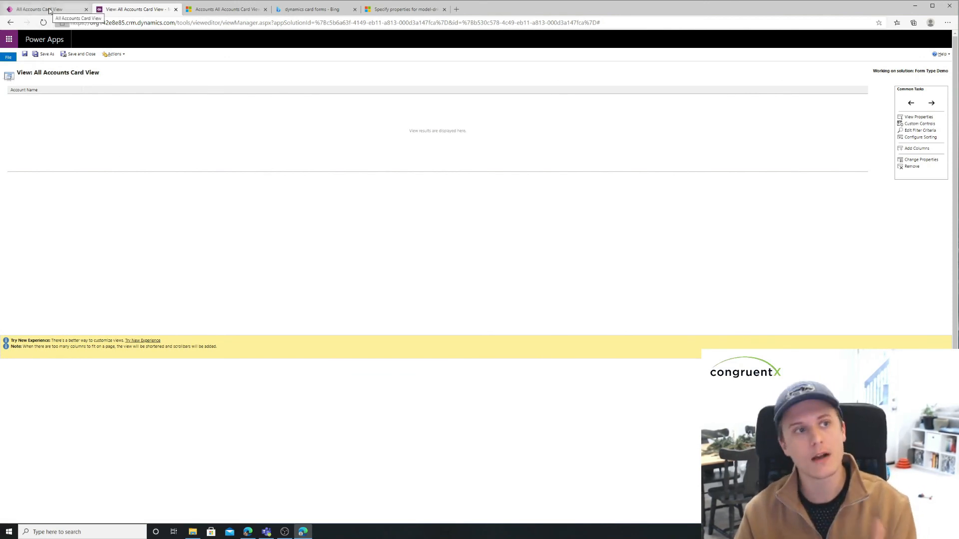
Step: Reload All Accounts Card View in the modern view designer and publish it
{"action": "left_click", "coordinate": [47, 9]}
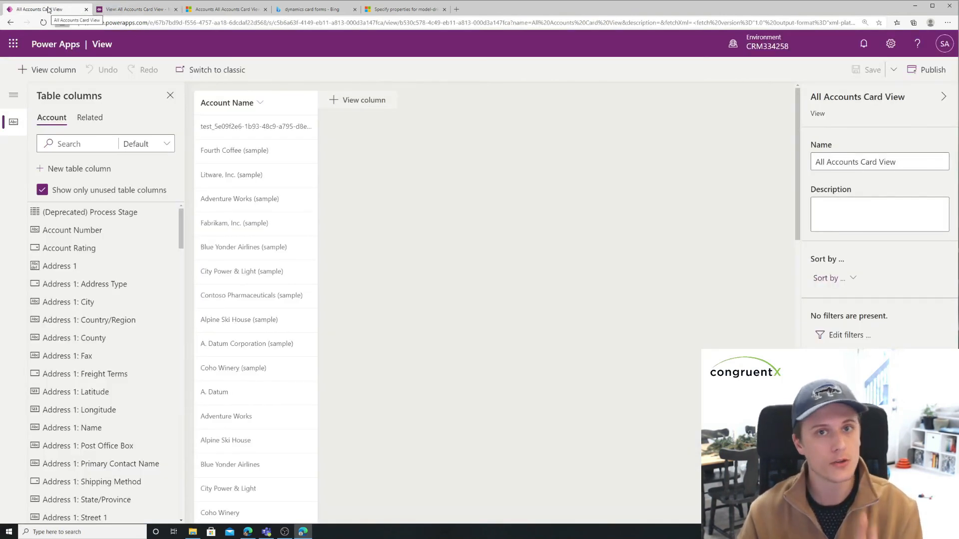
{"action": "left_click", "coordinate": [125, 12]}
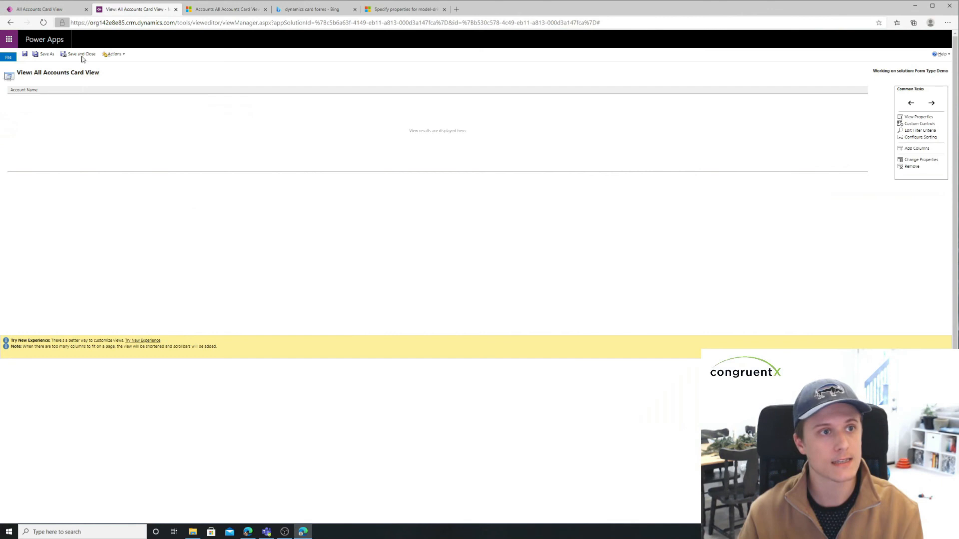
{"action": "left_click", "coordinate": [44, 10]}
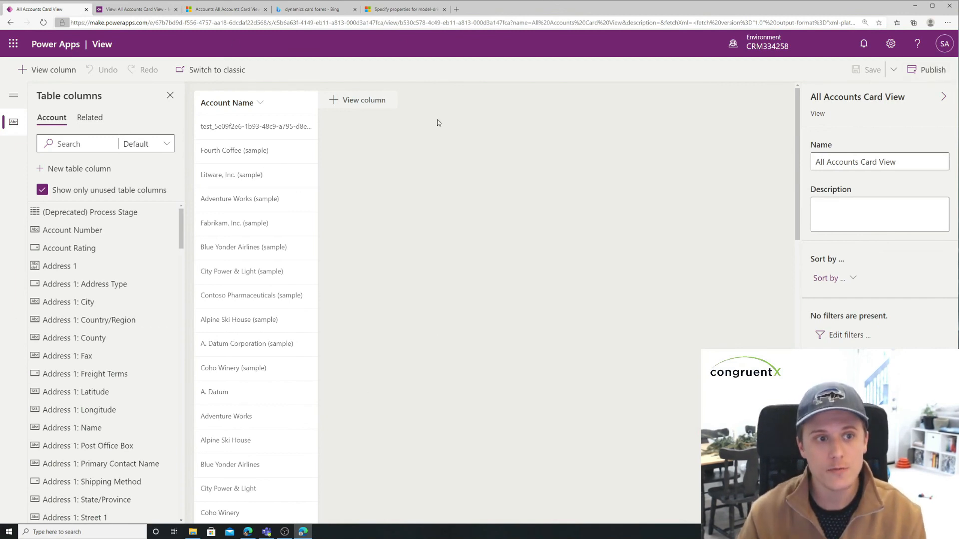
{"action": "left_click", "coordinate": [153, 14]}
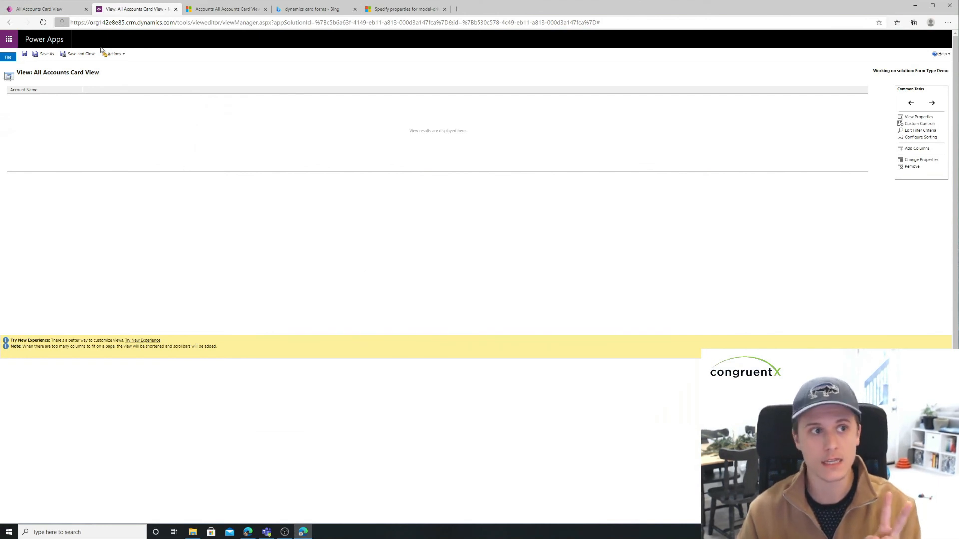
{"action": "left_click", "coordinate": [62, 12]}
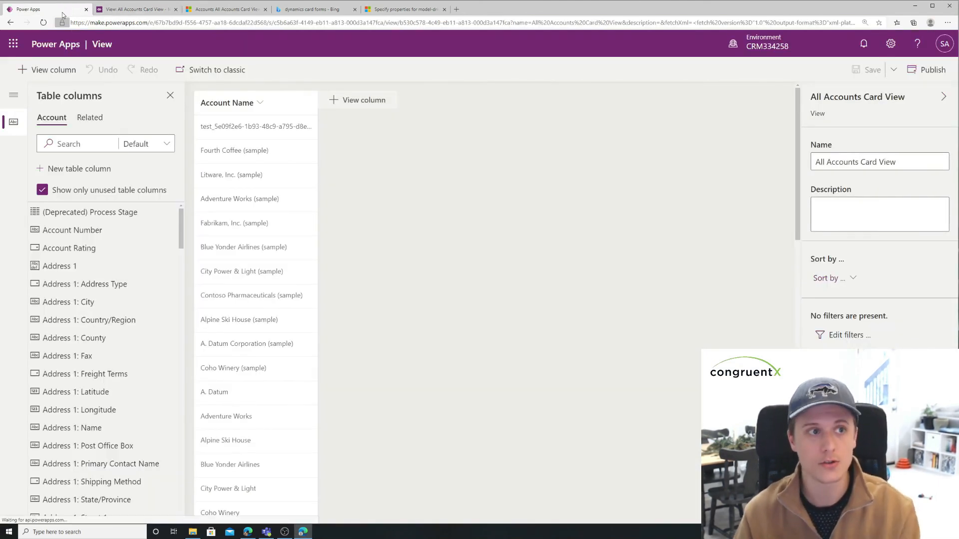
{"action": "left_click", "coordinate": [131, 10]}
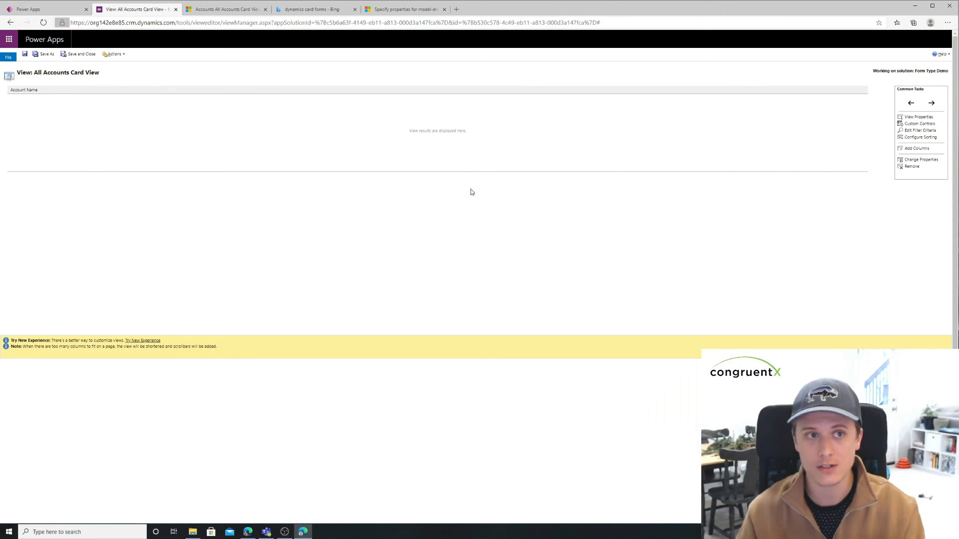
{"action": "left_click", "coordinate": [73, 11]}
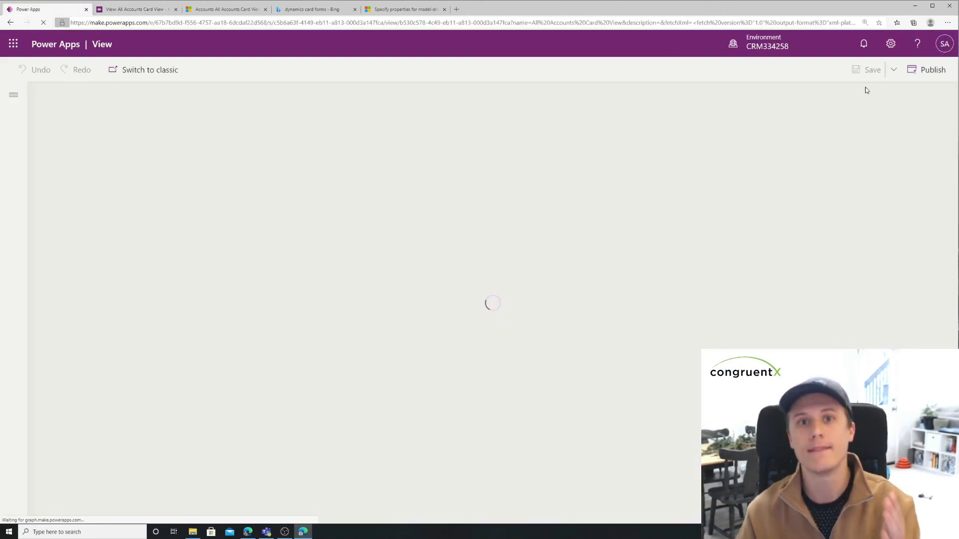
{"action": "left_click", "coordinate": [923, 73]}
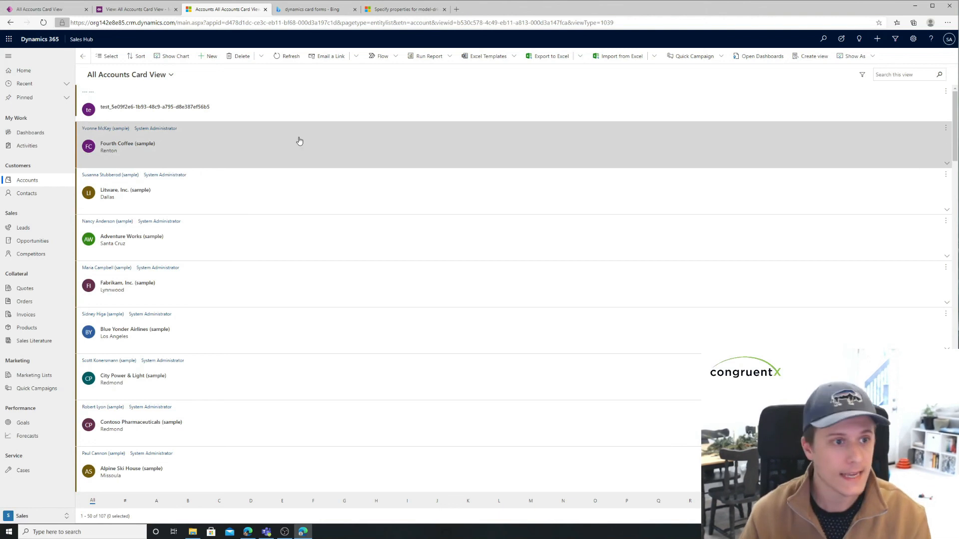
Step: Look through the account cards in All Accounts Card View in Sales Hub
{"action": "scroll", "coordinate": [317, 212], "scroll_direction": "down", "scroll_amount": 1}
{"action": "scroll", "coordinate": [319, 212], "scroll_direction": "down", "scroll_amount": 6}
{"action": "scroll", "coordinate": [326, 212], "scroll_direction": "up", "scroll_amount": 7}
{"action": "scroll", "coordinate": [329, 220], "scroll_direction": "down", "scroll_amount": 8}
{"action": "scroll", "coordinate": [334, 223], "scroll_direction": "up", "scroll_amount": 8}
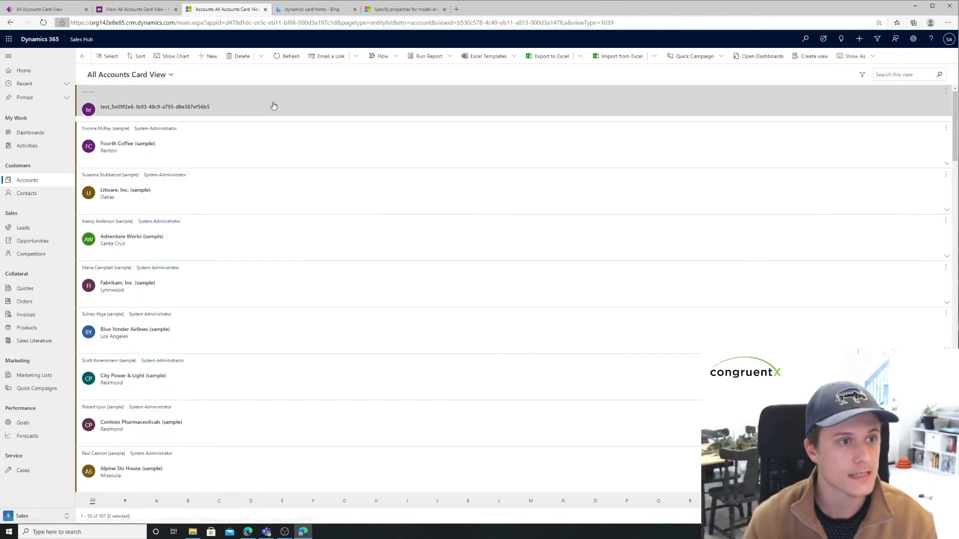